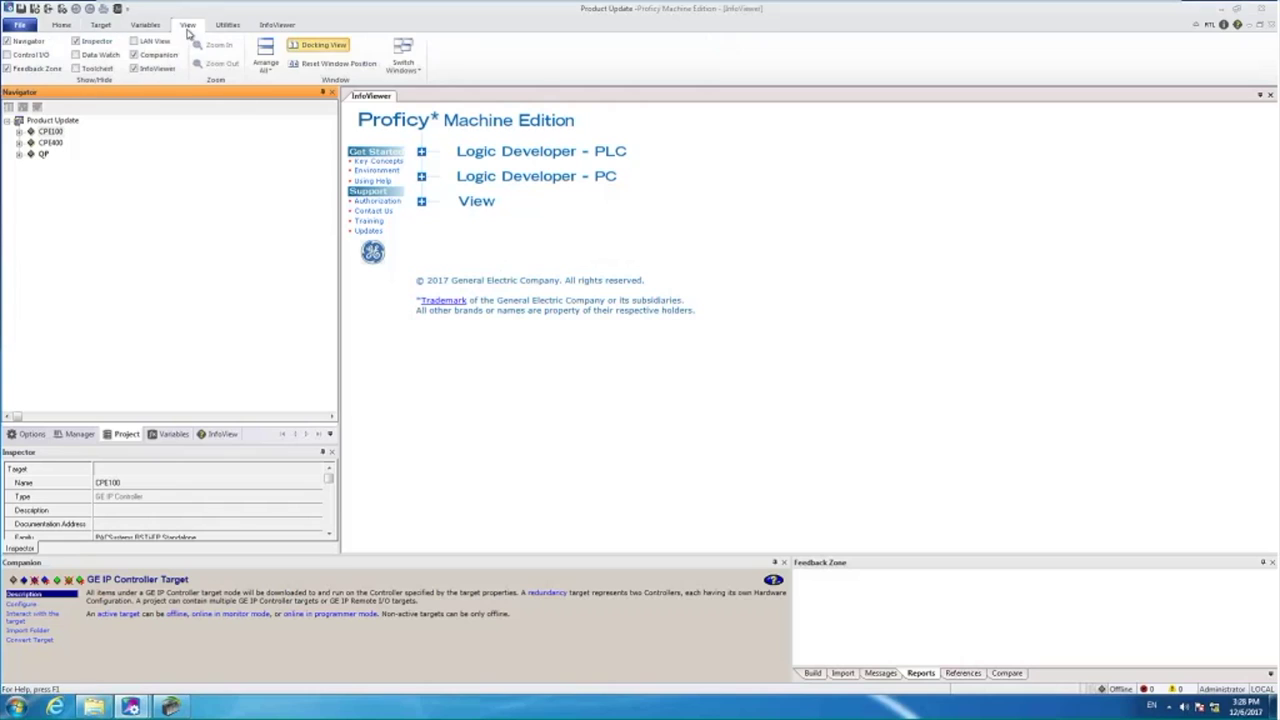
pyautogui.click(228, 27)
pyautogui.click(270, 26)
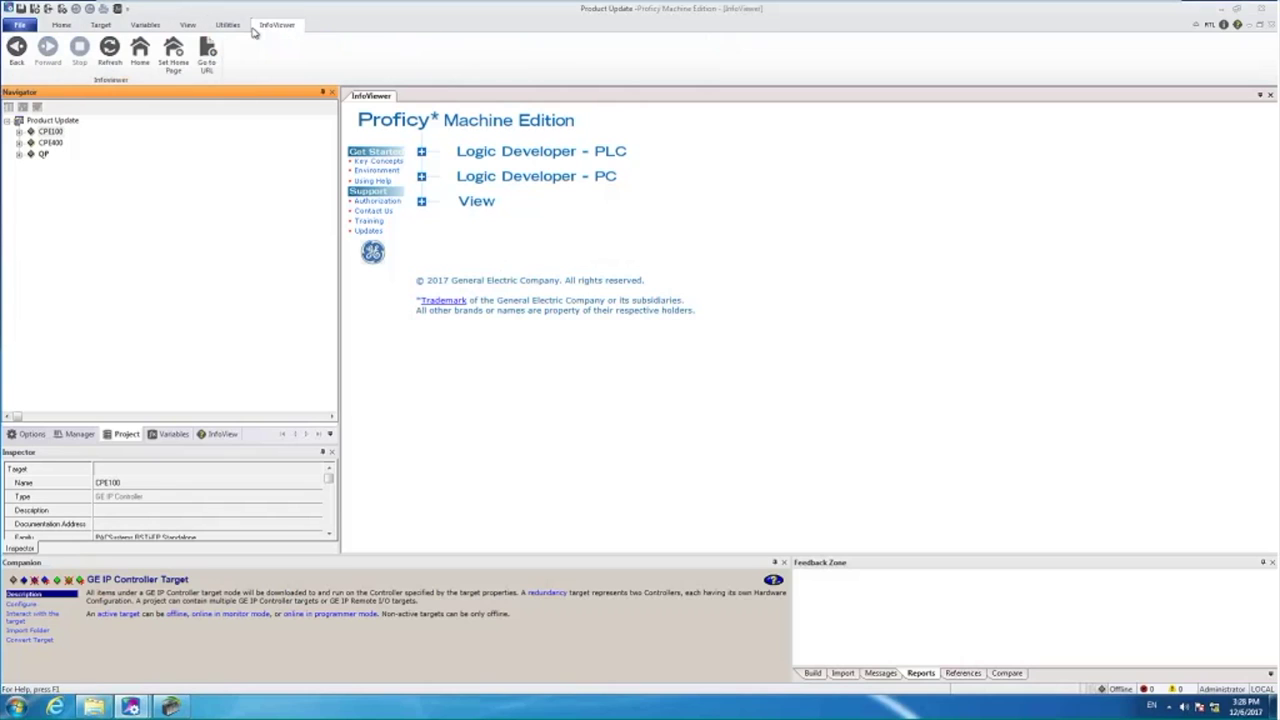
pyautogui.click(104, 26)
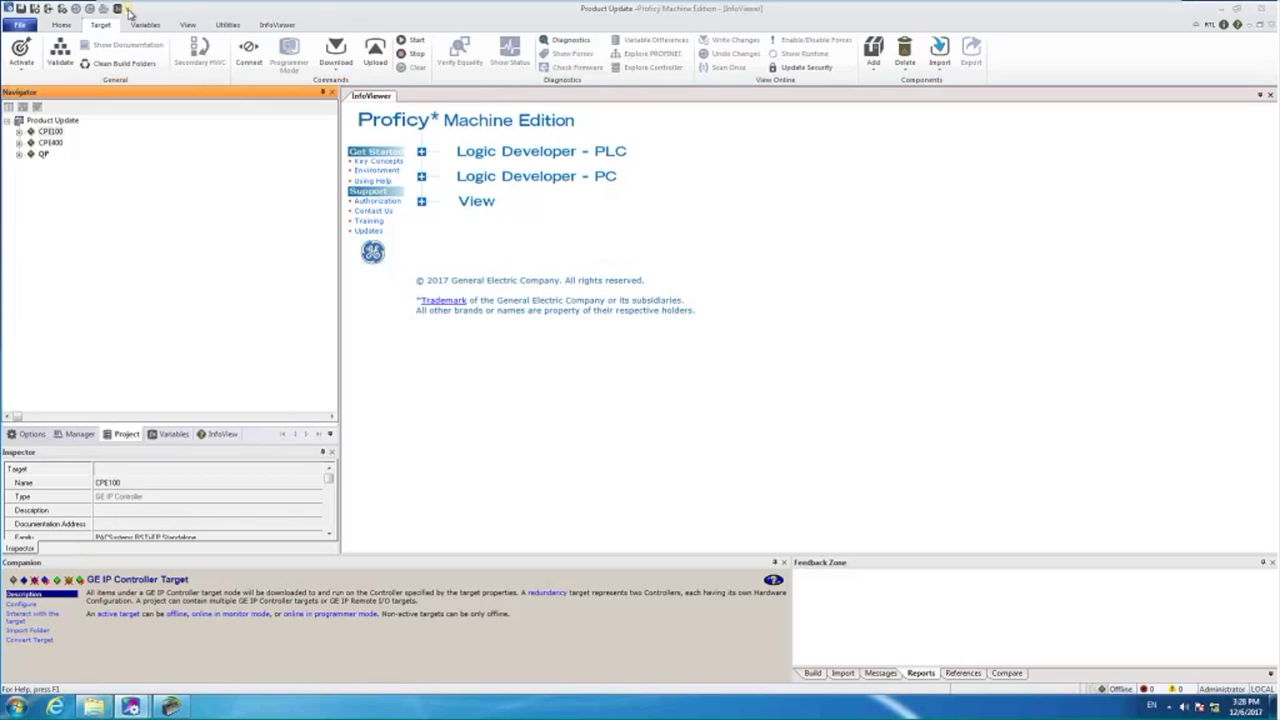
pyautogui.click(126, 9)
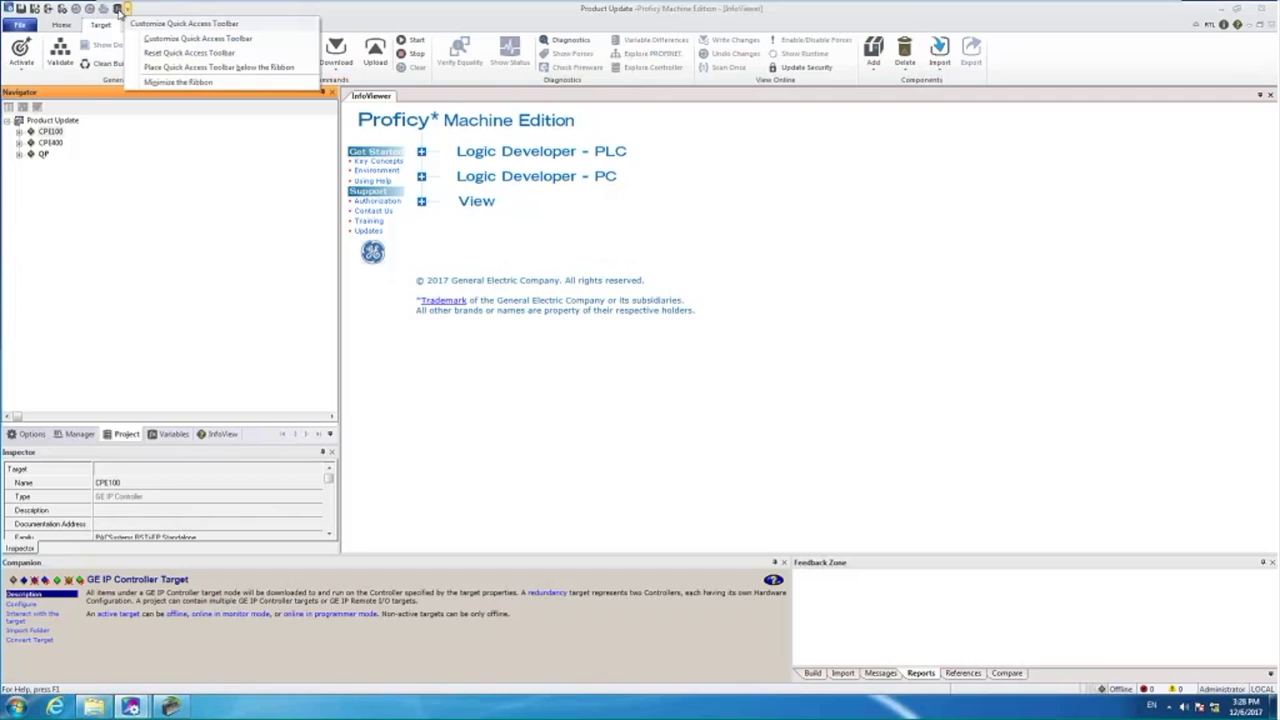
pyautogui.click(167, 158)
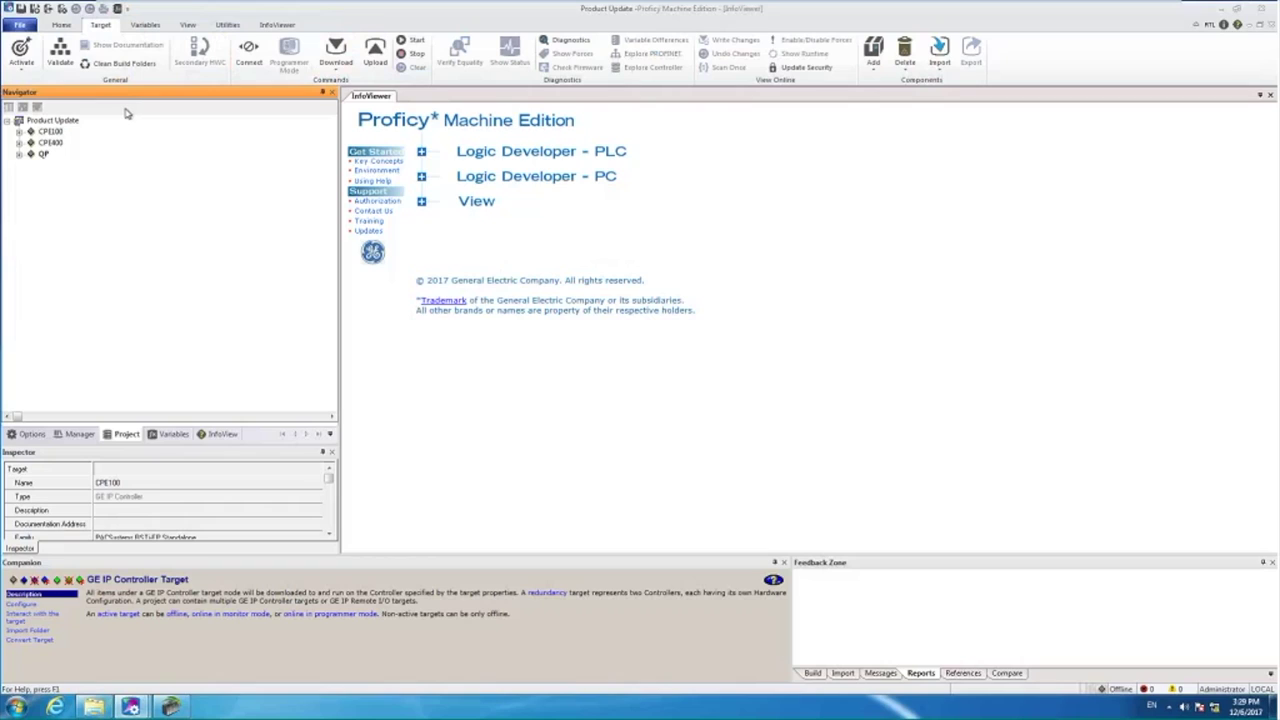
# Review the GE Intelligent Platforms controller families available as a new target for the Product Update project, without adding one.
pyautogui.rightClick(69, 124)
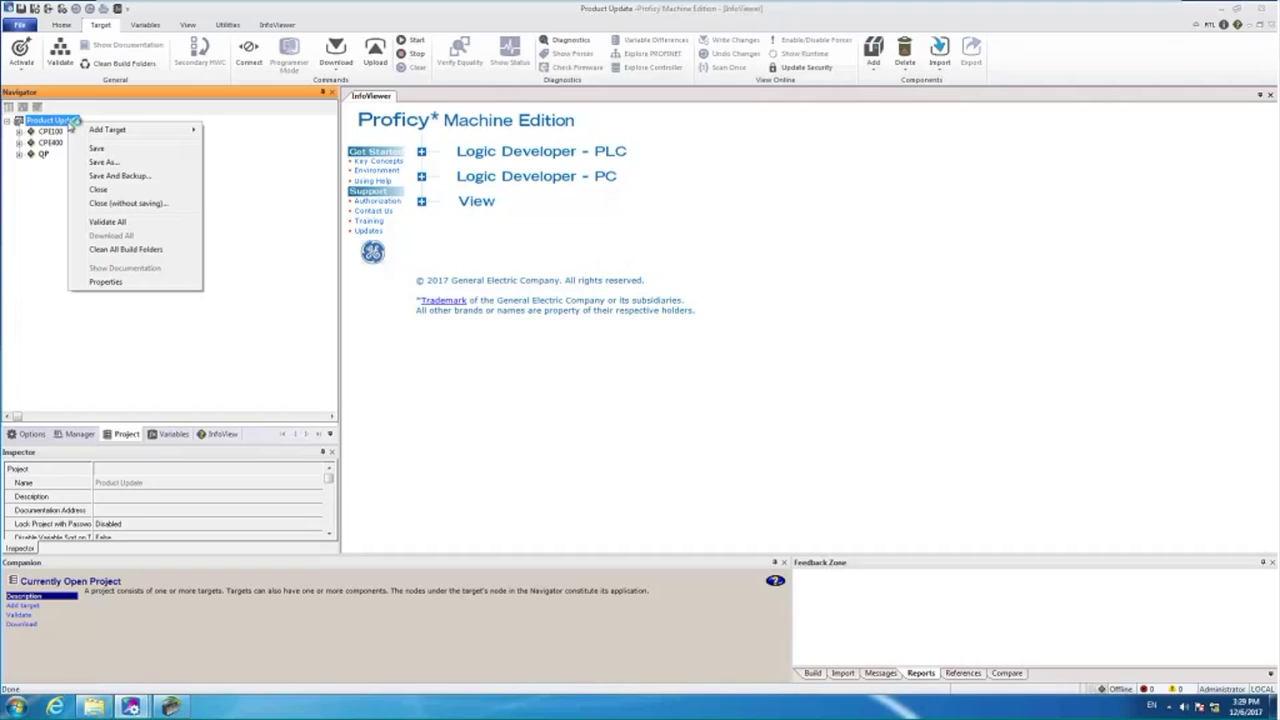
pyautogui.moveTo(113, 133)
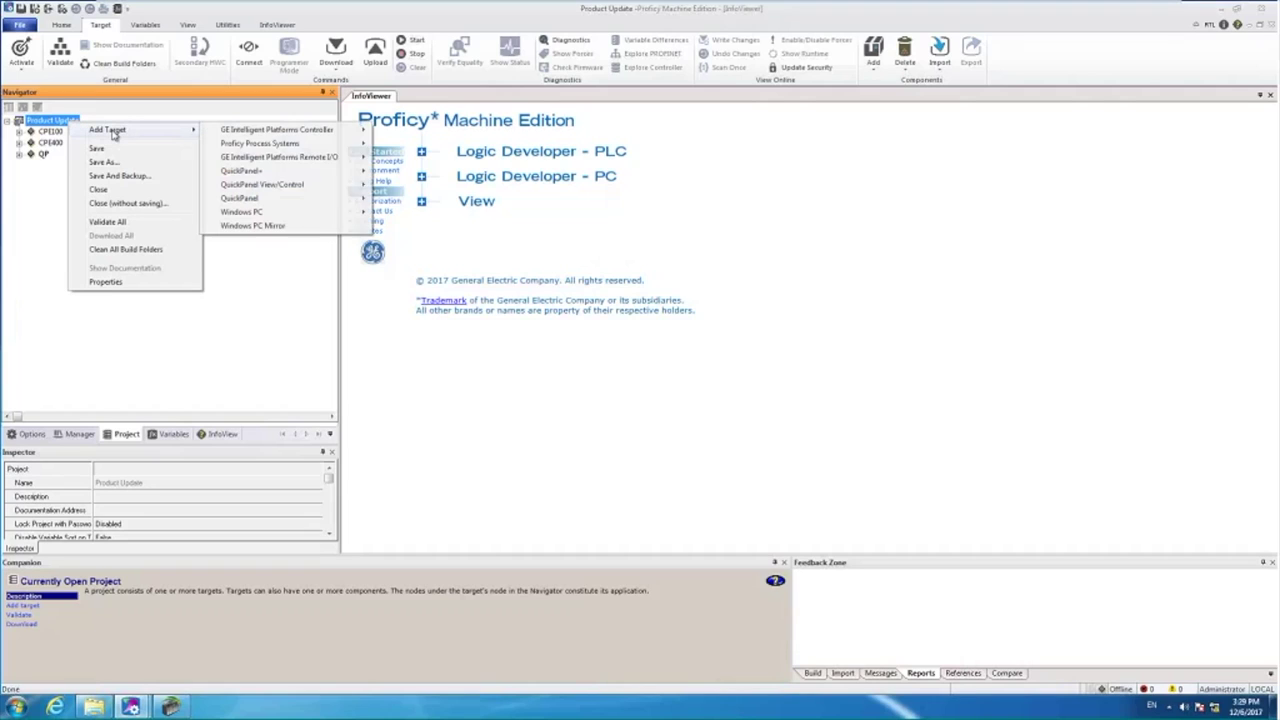
pyautogui.moveTo(308, 136)
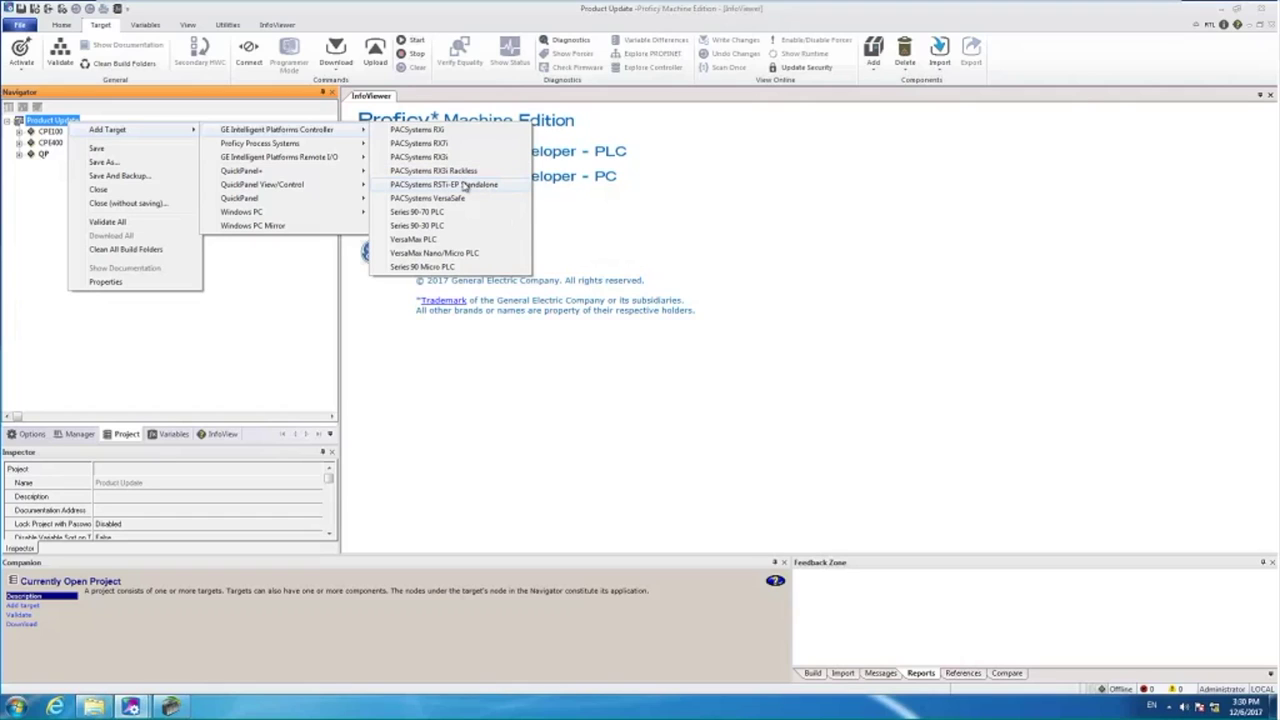
pyautogui.click(22, 135)
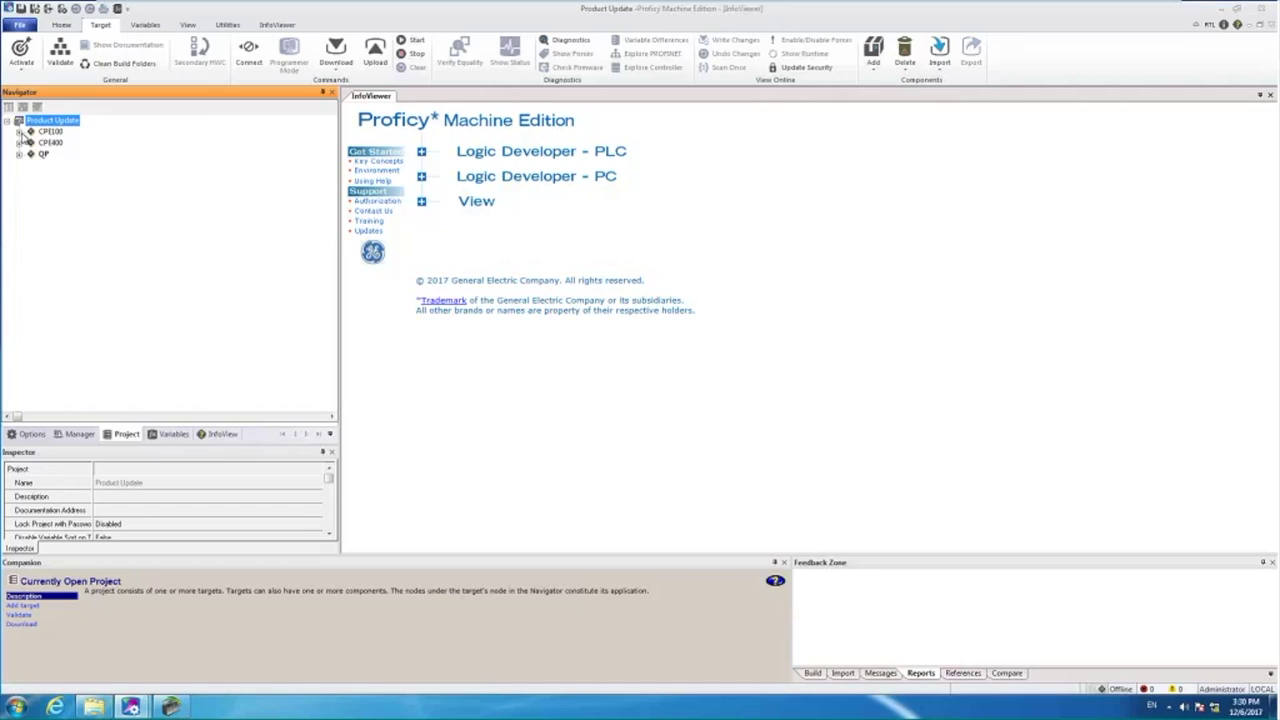
# Expand the CPE100 target's hardware configuration down to the interfaces of its PACSystems RSTi-EP CPE100 CPU.
pyautogui.click(22, 135)
pyautogui.click(20, 133)
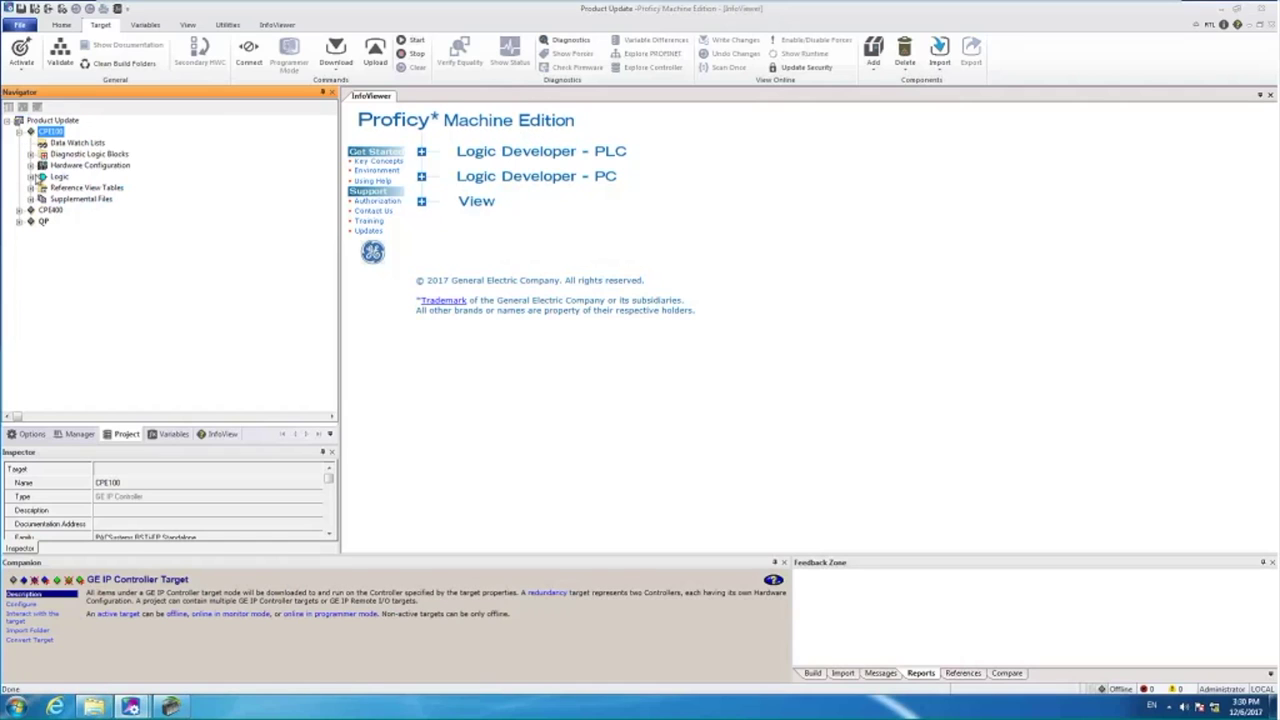
pyautogui.doubleClick(44, 166)
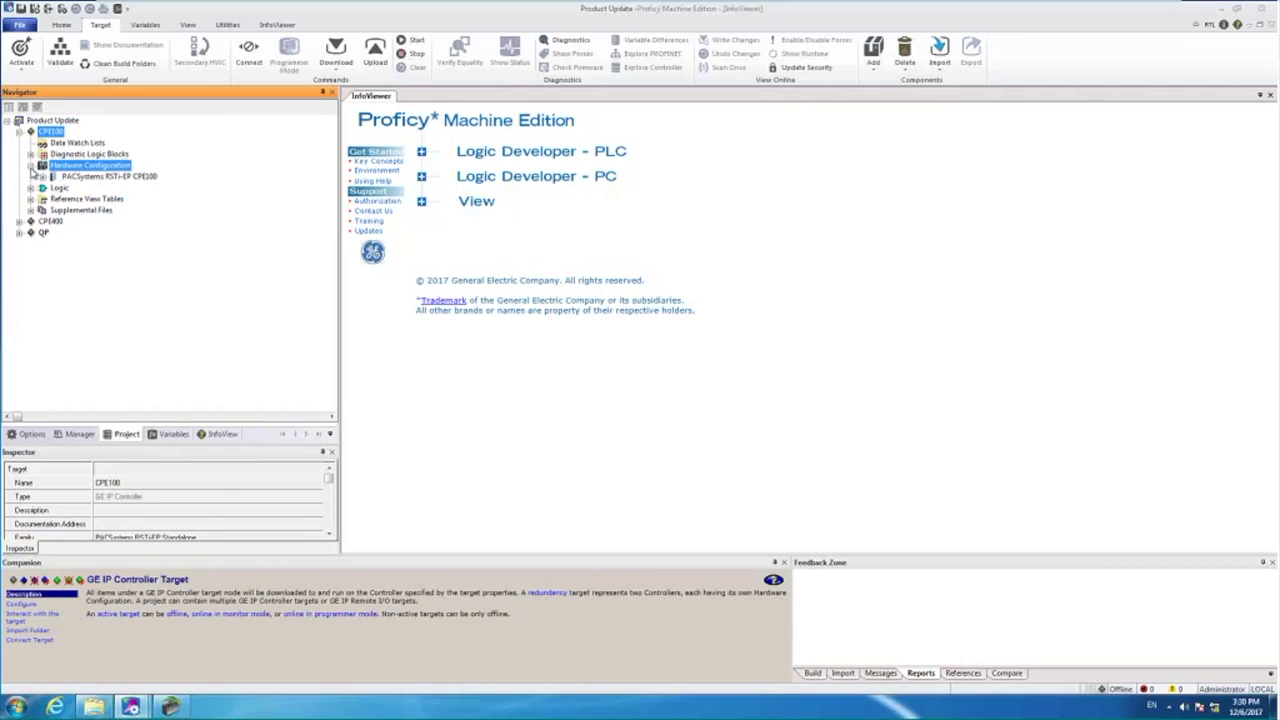
pyautogui.press('Down')
pyautogui.press('Right')
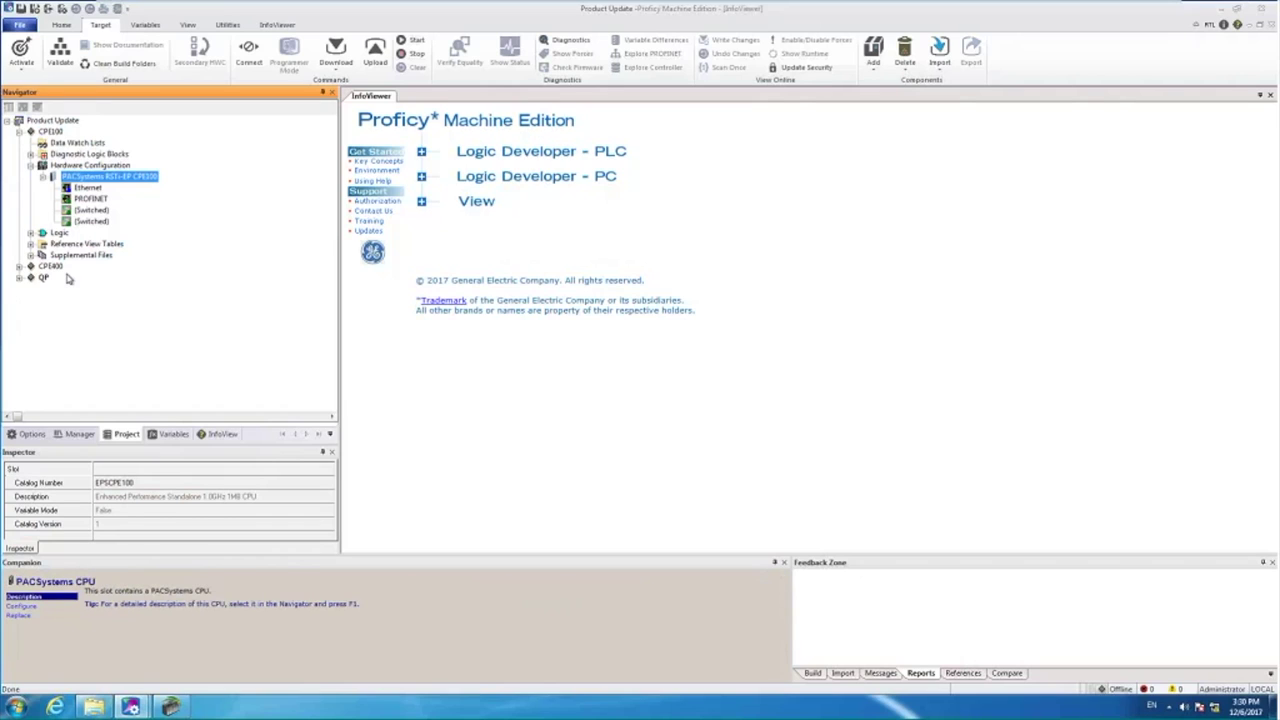
# Examine the CPE100's Ethernet, PROFINET and switched port entries, and open the Ethernet interface's parameter settings.
pyautogui.click(90, 190)
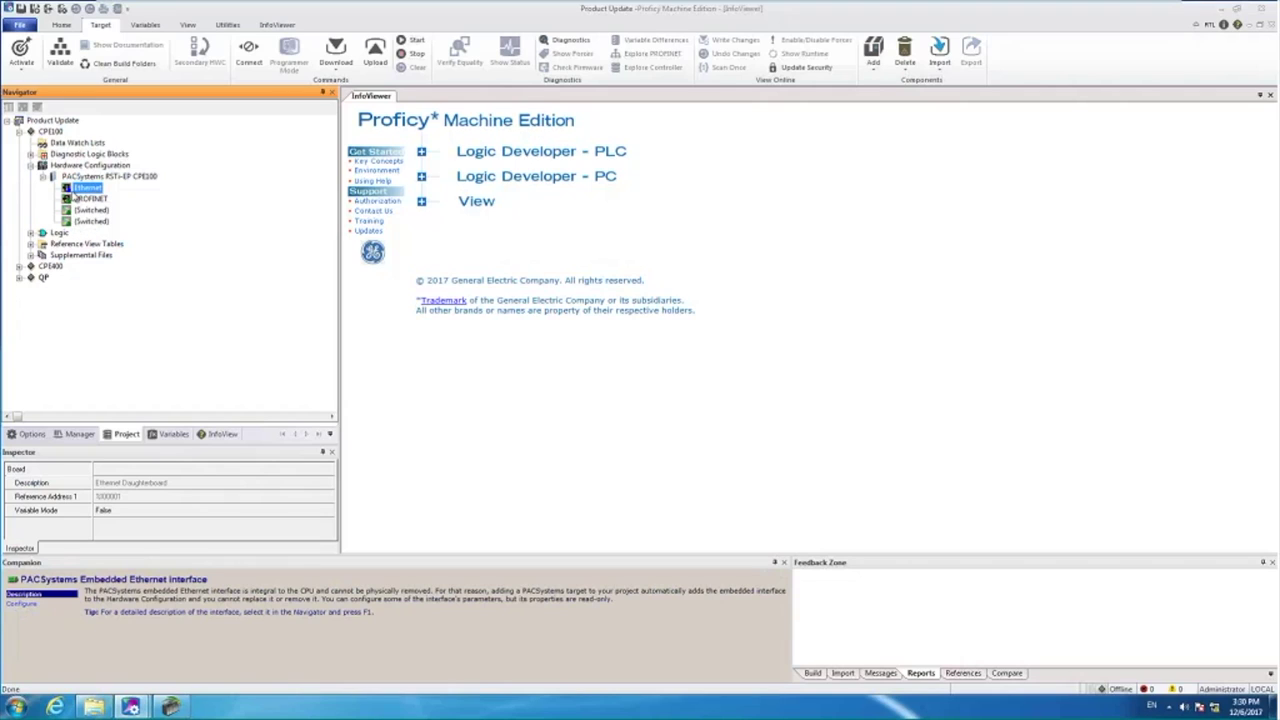
pyautogui.click(88, 200)
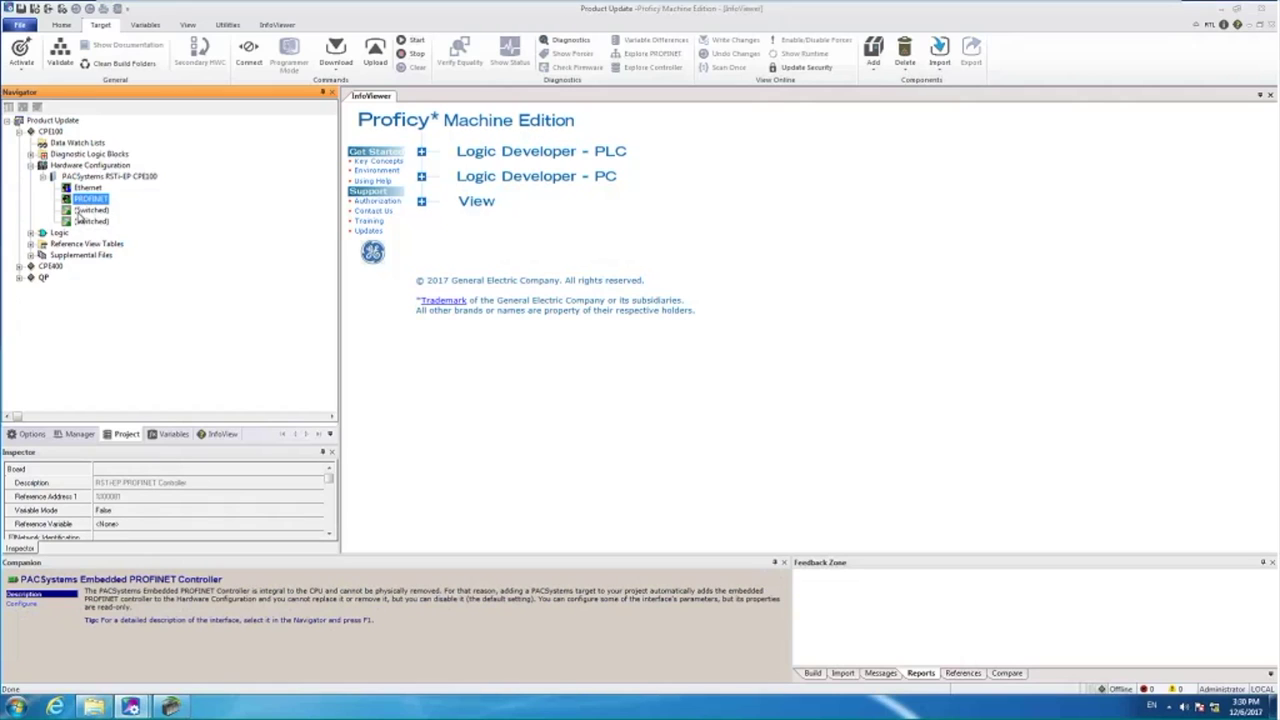
pyautogui.click(78, 212)
pyautogui.click(80, 222)
pyautogui.click(90, 200)
pyautogui.doubleClick(97, 188)
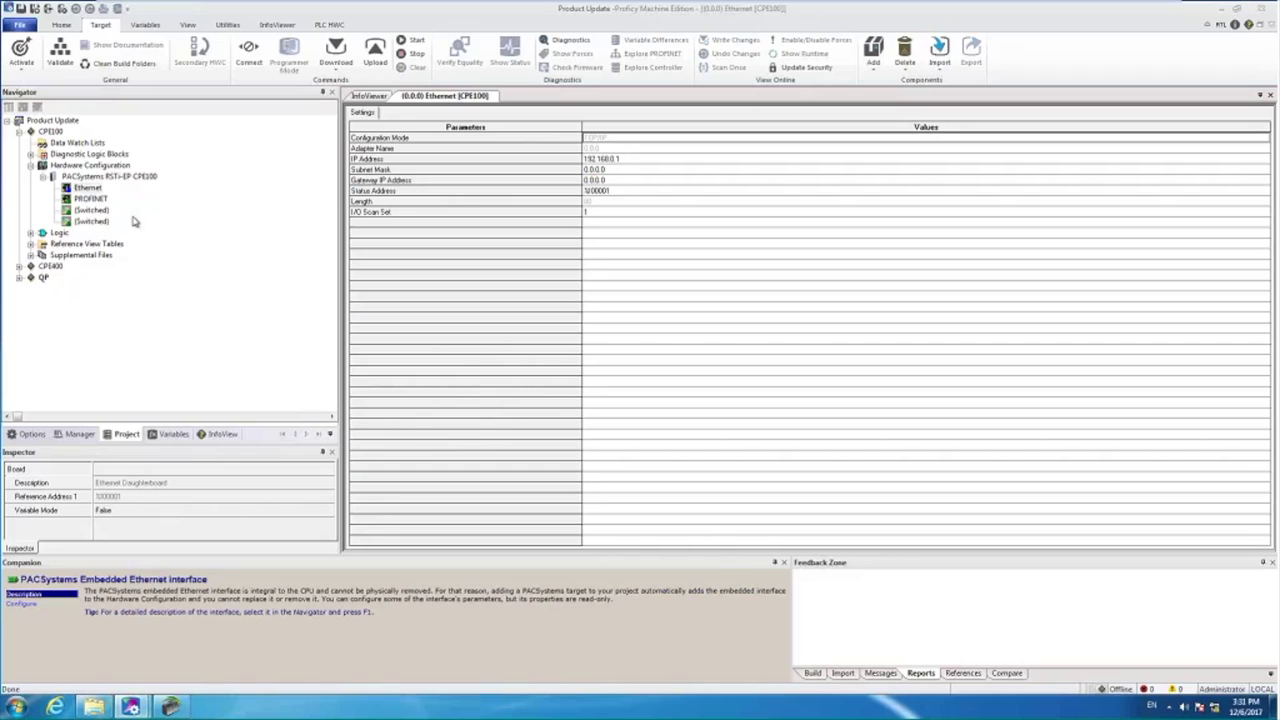
# Collapse the CPE100's hardware configuration and expand the CPE400 target down to the interfaces of its CPU.
pyautogui.click(31, 234)
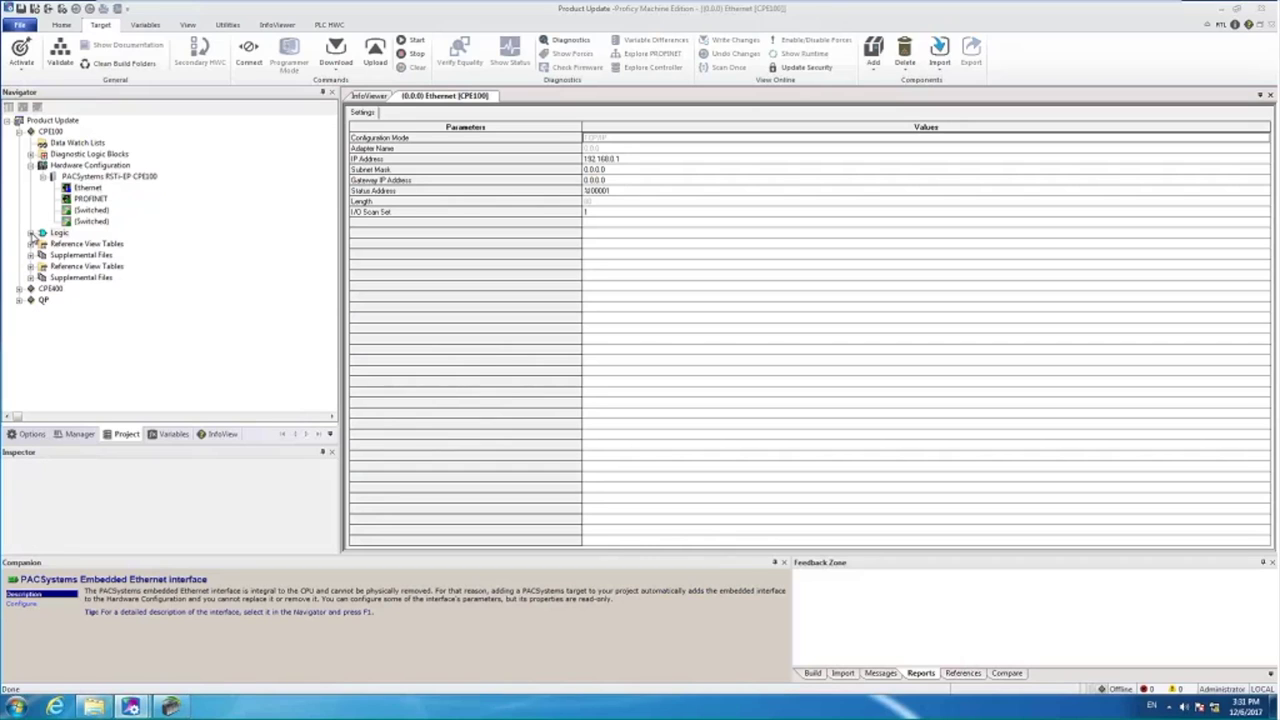
pyautogui.click(31, 234)
pyautogui.click(31, 165)
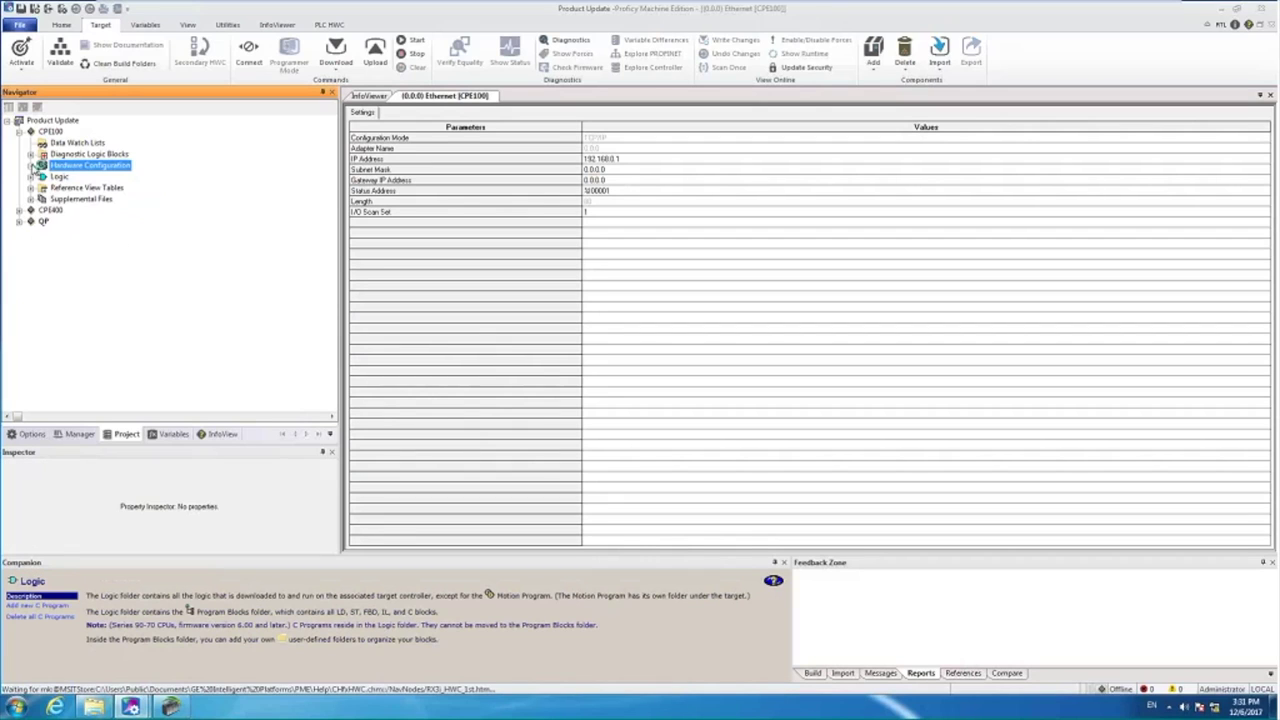
pyautogui.click(22, 211)
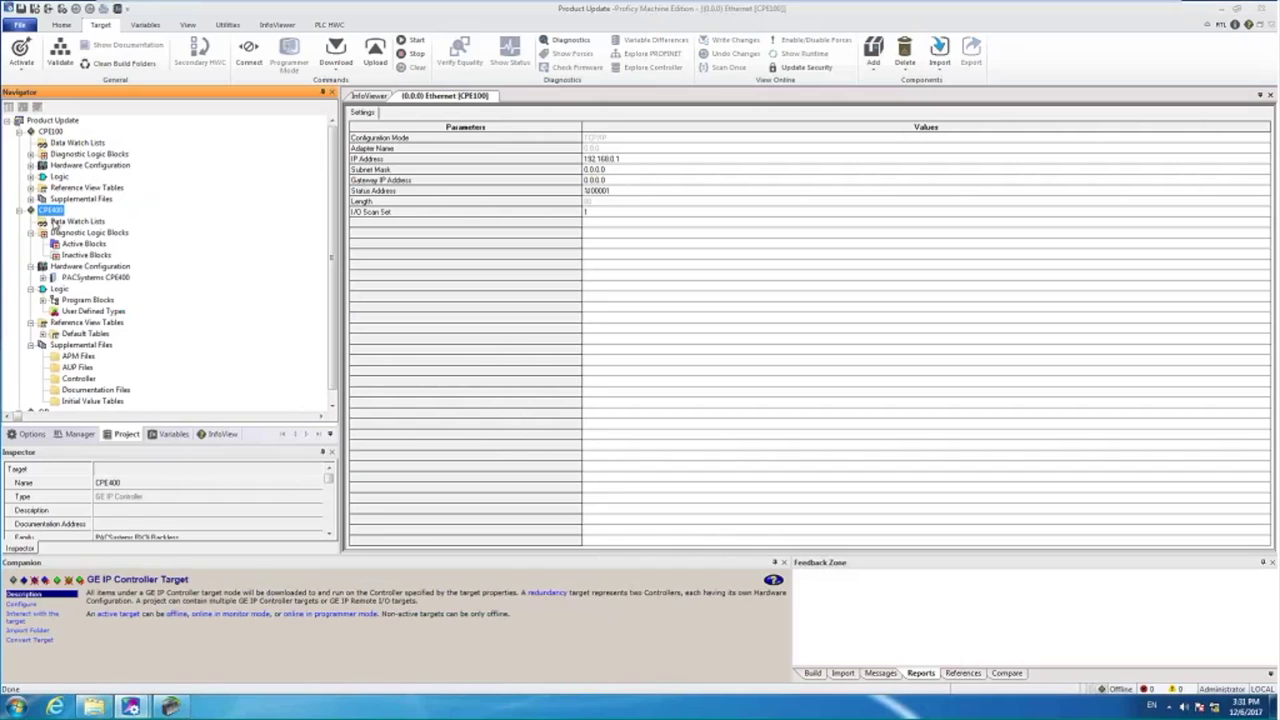
pyautogui.doubleClick(44, 280)
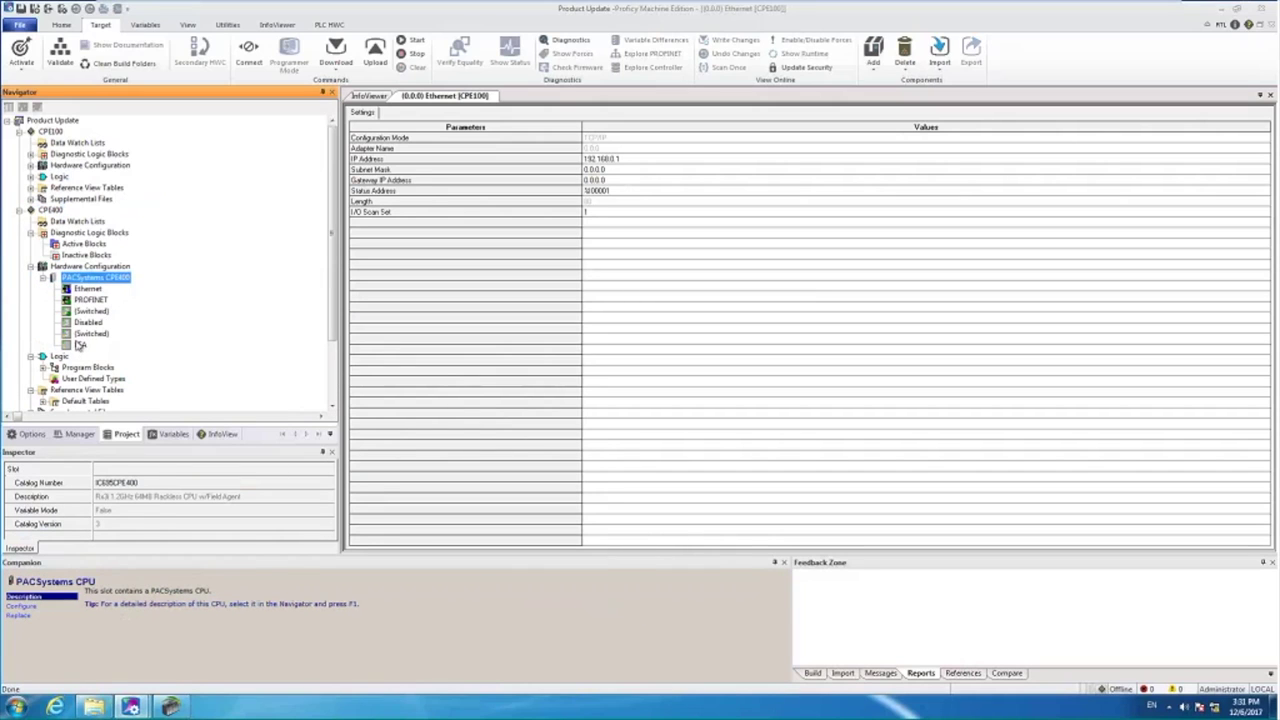
# Examine the Ethernet, PROFINET and Disabled entries under the PACSystems CPE400 CPU.
pyautogui.press('Down')
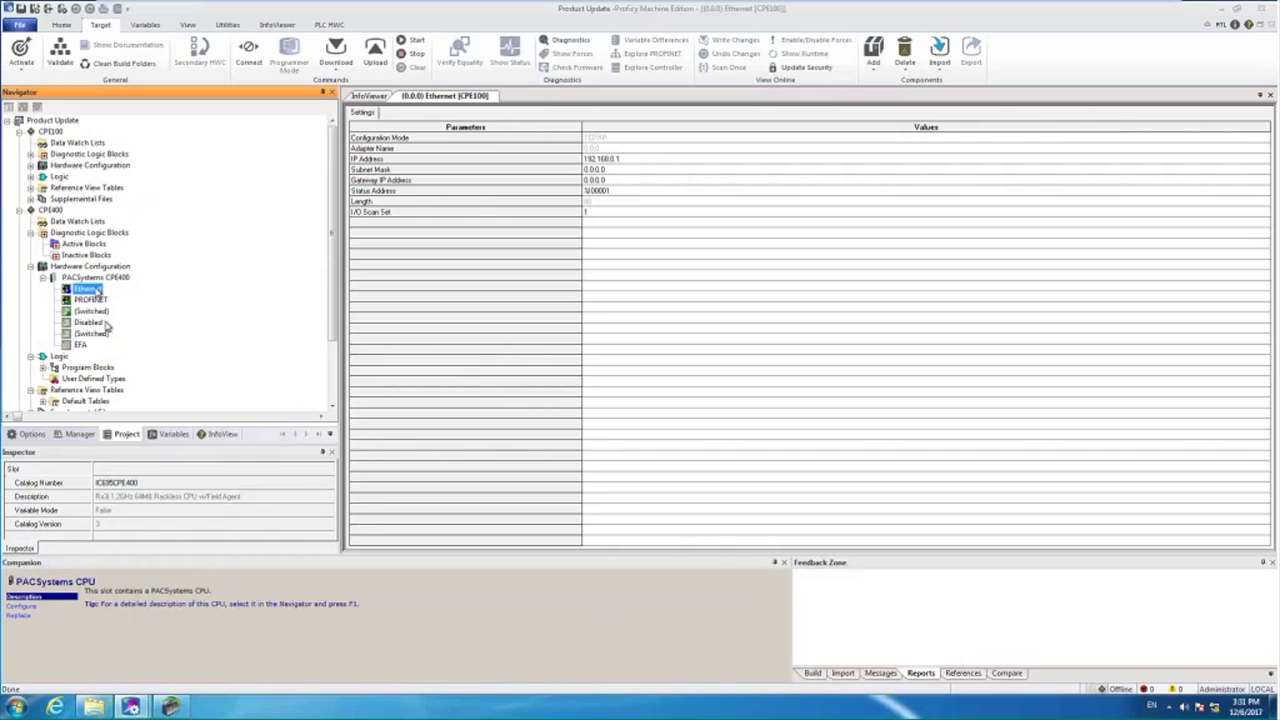
pyautogui.click(92, 300)
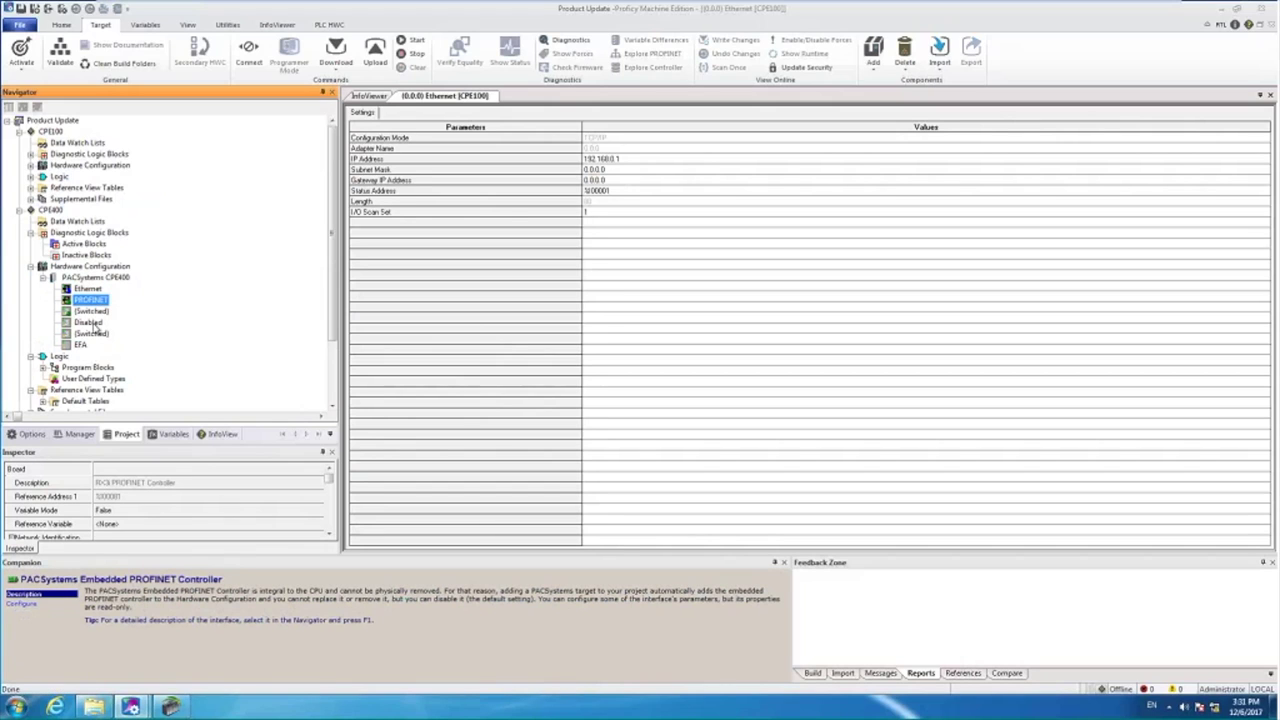
pyautogui.click(89, 323)
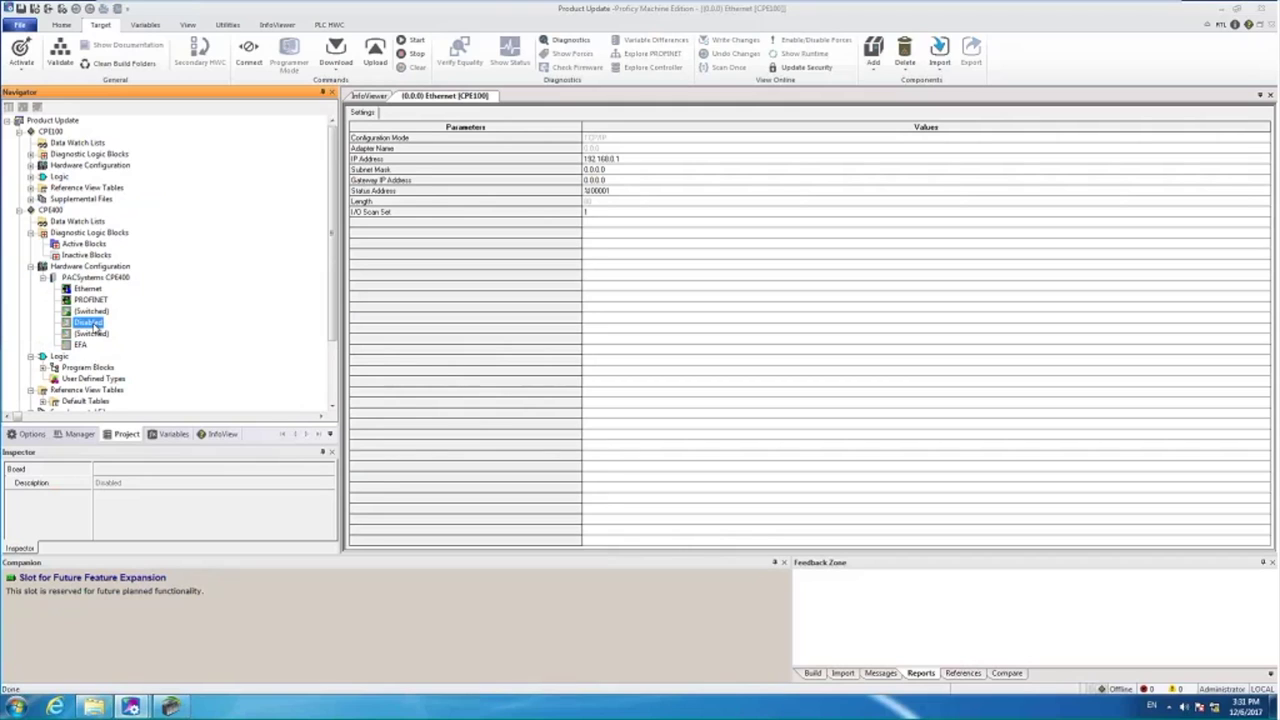
# Set Enable Redundancy to True for the CPE400 target and inspect the Ethernet interface in the secondary hardware configuration.
pyautogui.rightClick(50, 210)
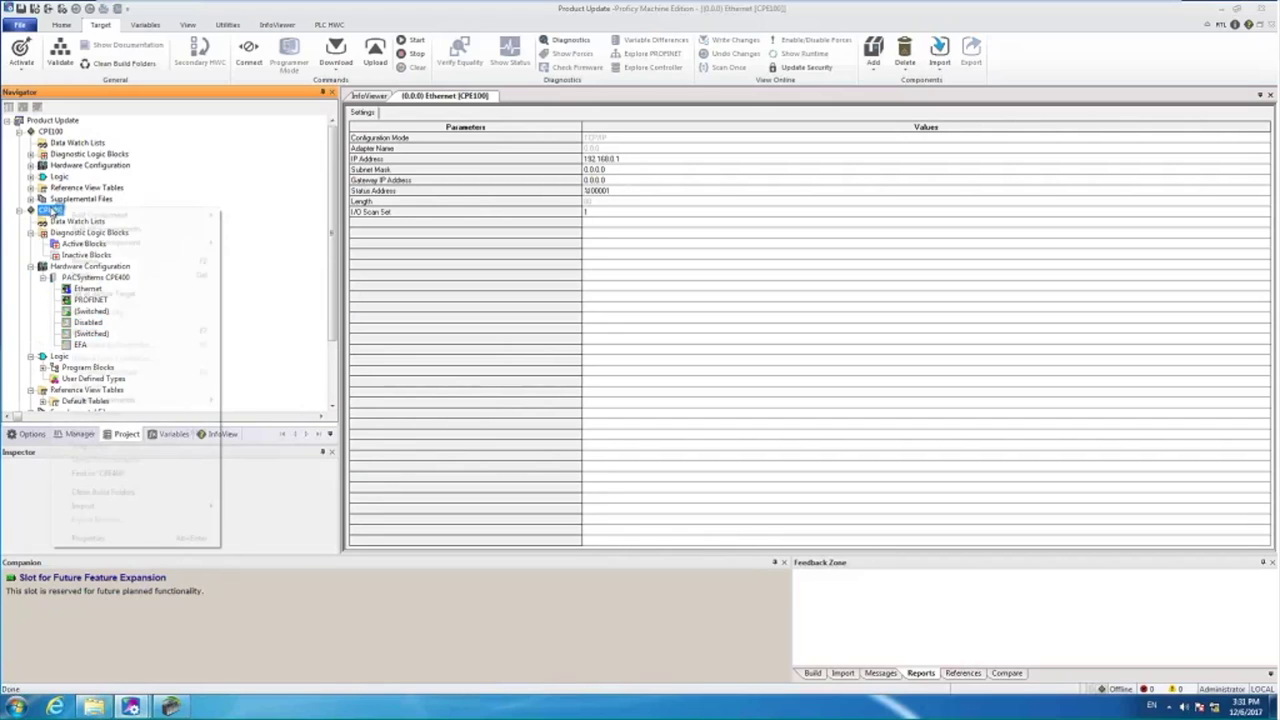
pyautogui.press('Escape')
pyautogui.click(42, 204)
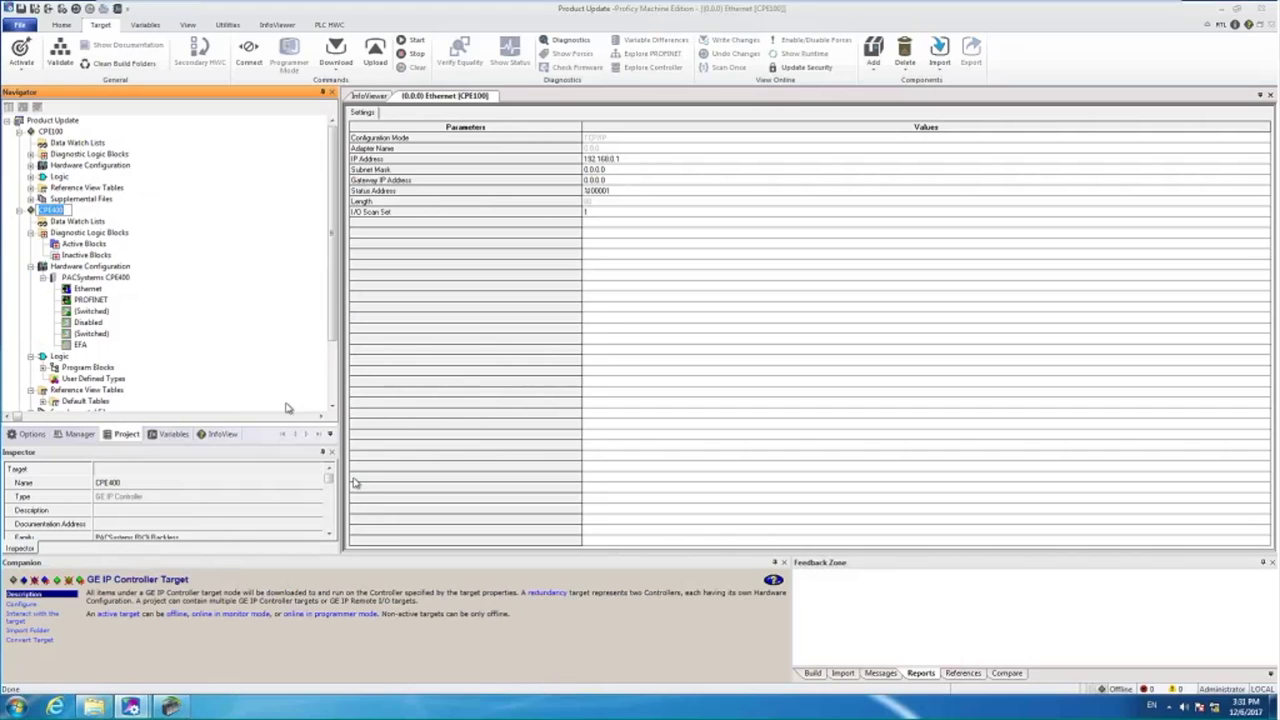
pyautogui.scroll(-2, 330, 515)
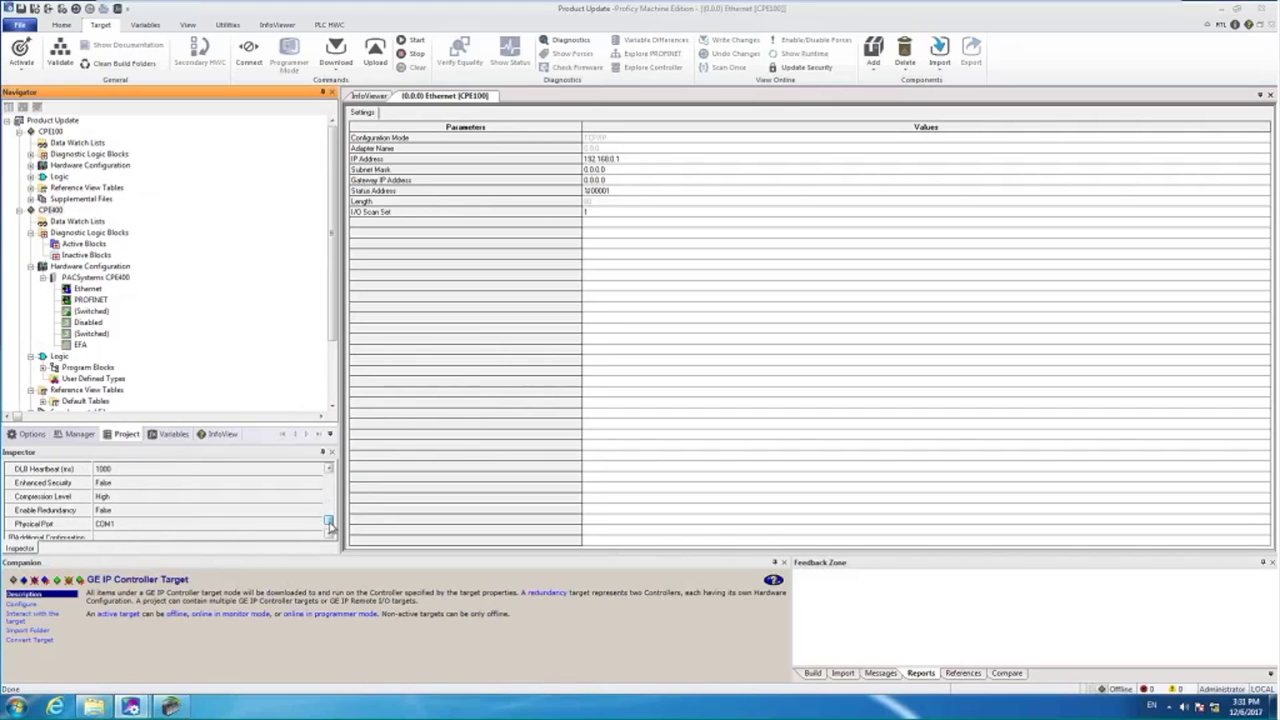
pyautogui.click(208, 497)
pyautogui.click(207, 496)
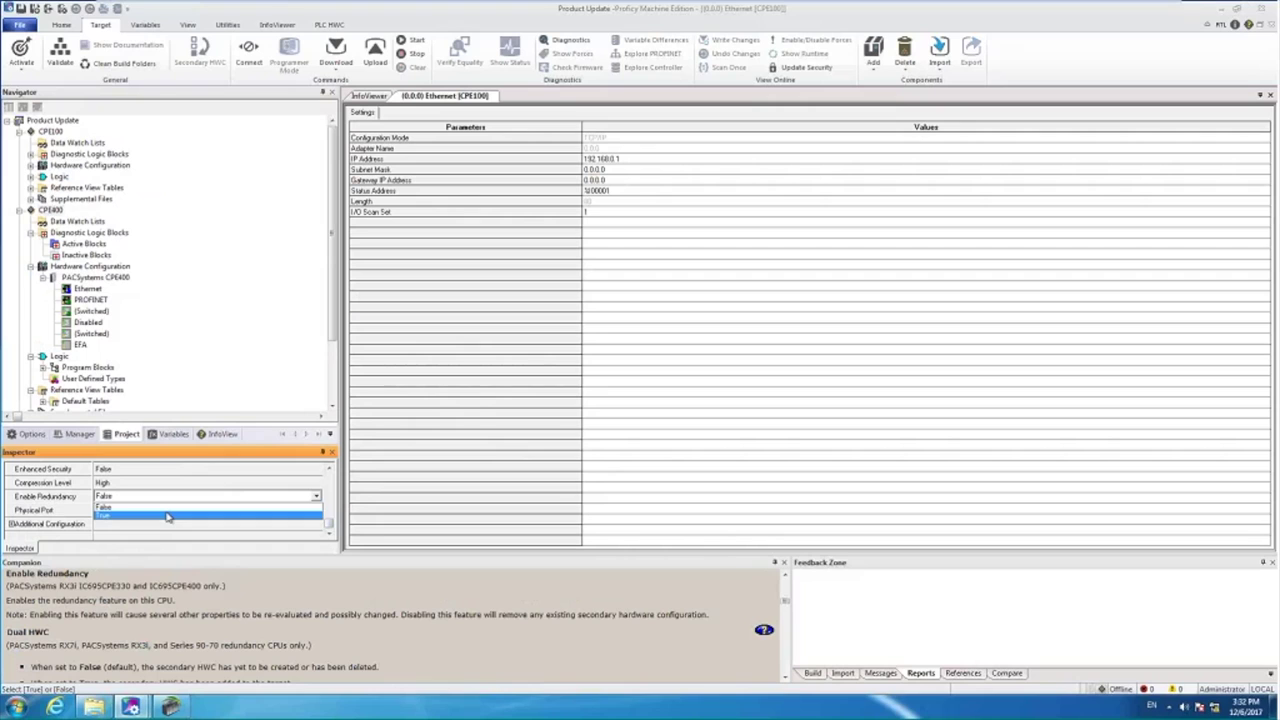
pyautogui.click(168, 516)
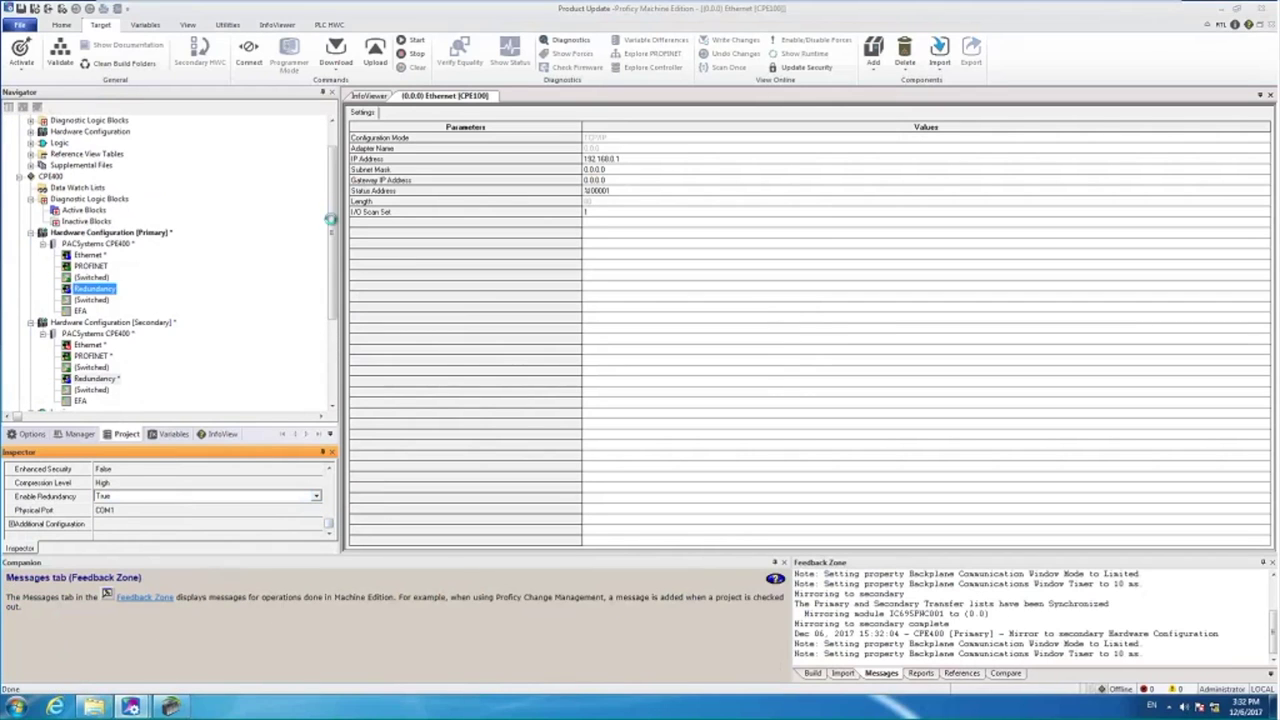
pyautogui.moveTo(333, 235); pyautogui.dragTo(333, 252)
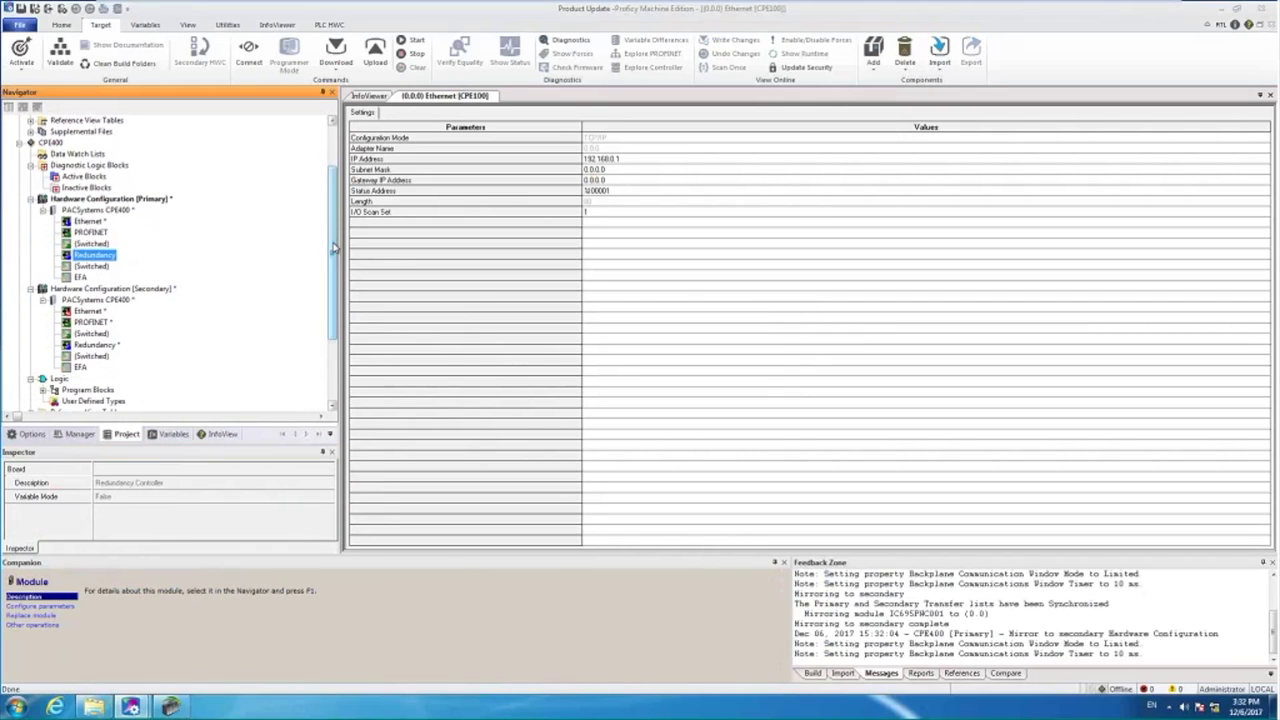
pyautogui.click(89, 312)
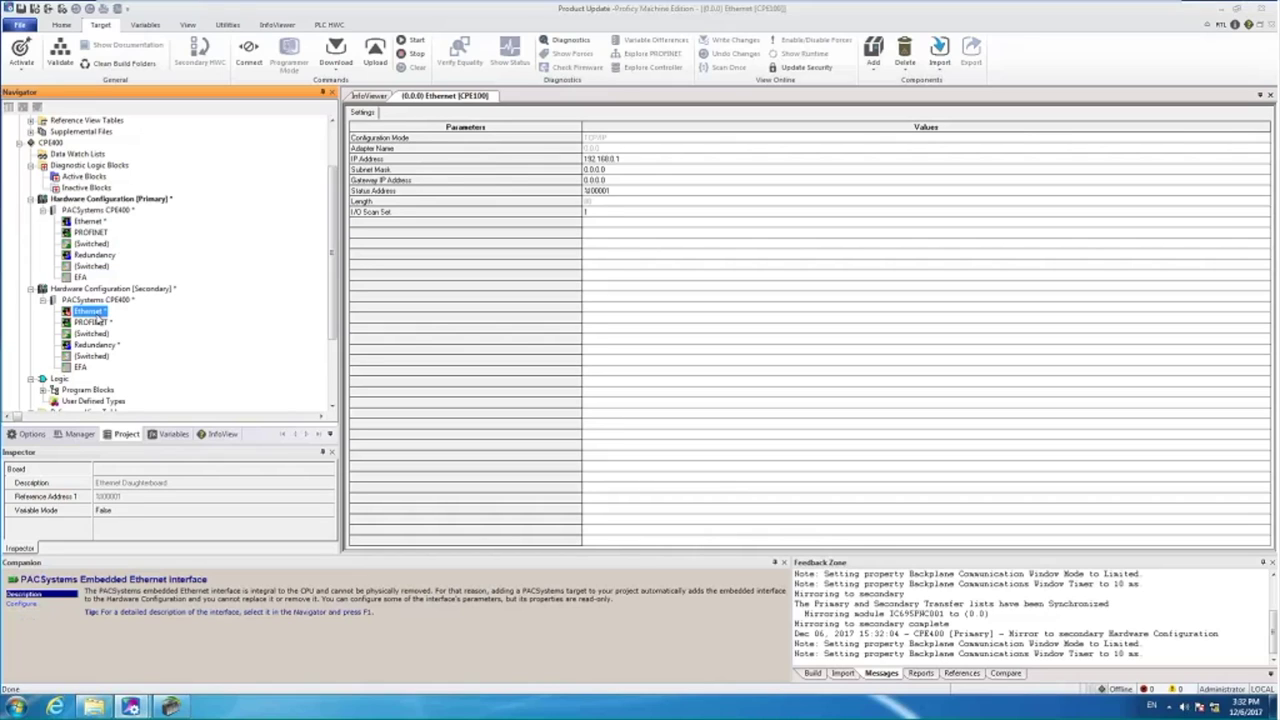
# Set Enable Redundancy to False for the CPE400 target and accept deleting its secondary hardware configuration.
pyautogui.click(50, 143)
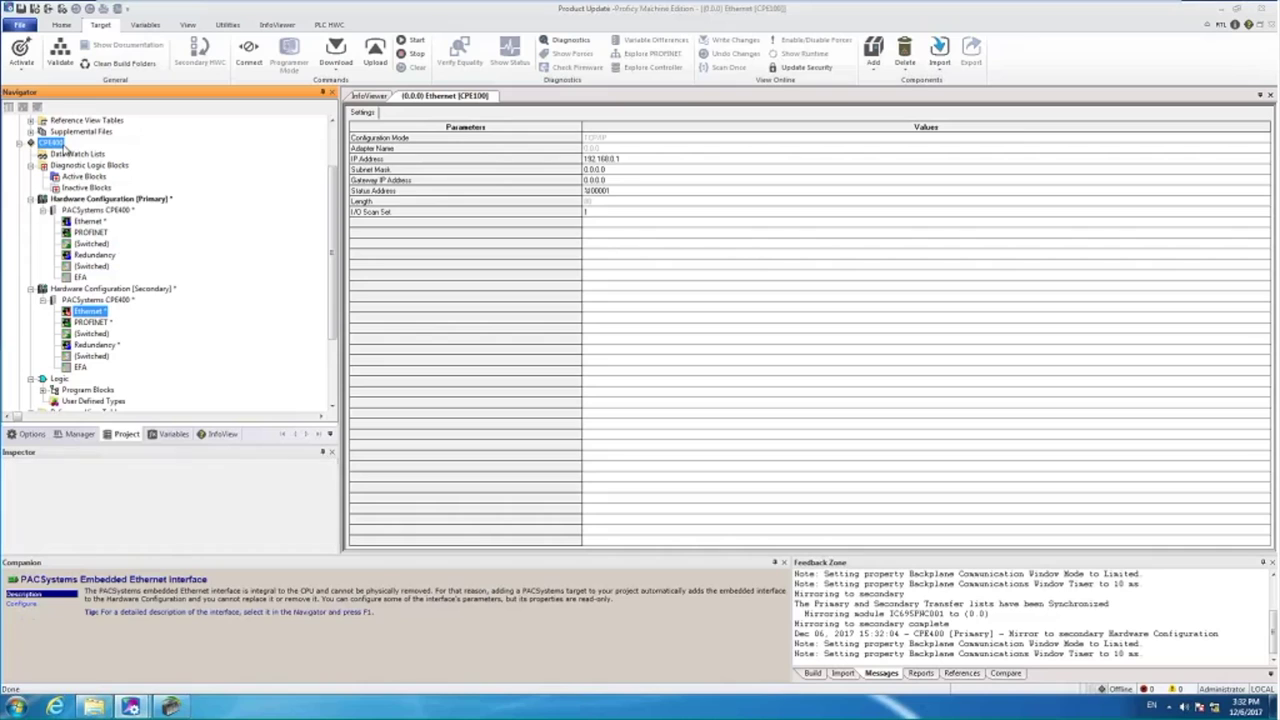
pyautogui.scroll(-5, 300, 500)
pyautogui.click(280, 522)
pyautogui.click(270, 511)
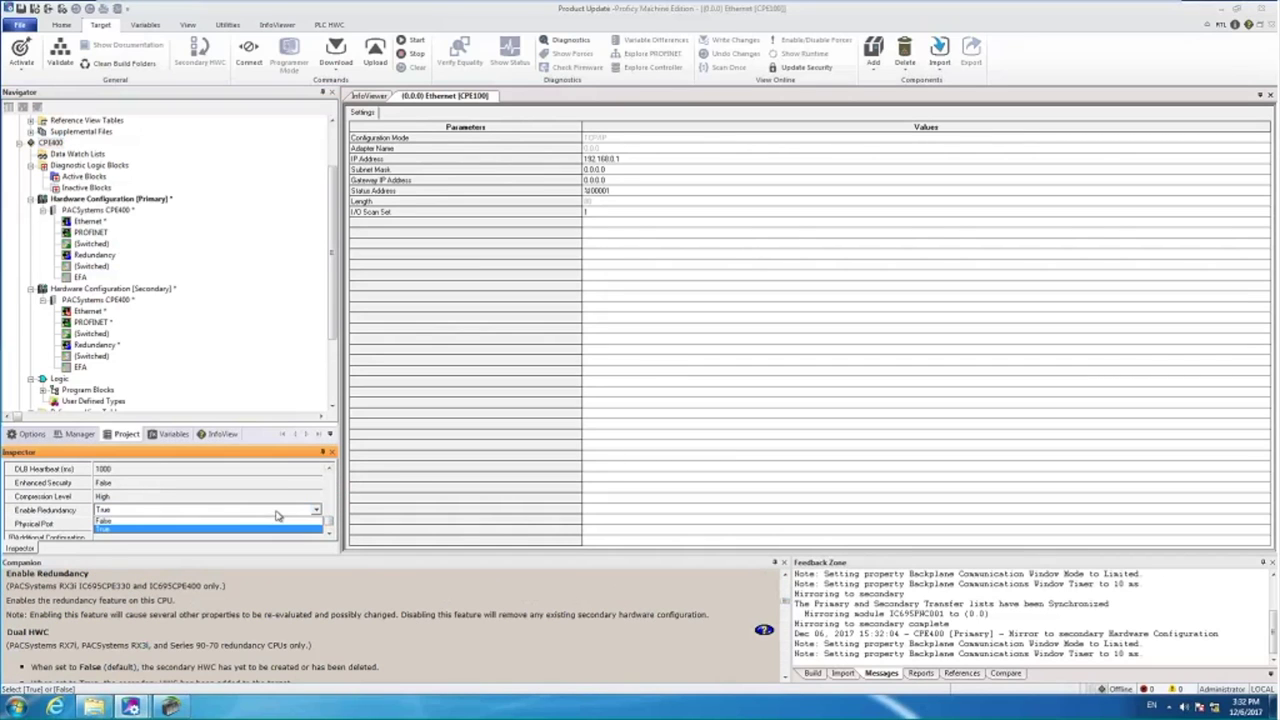
pyautogui.click(247, 522)
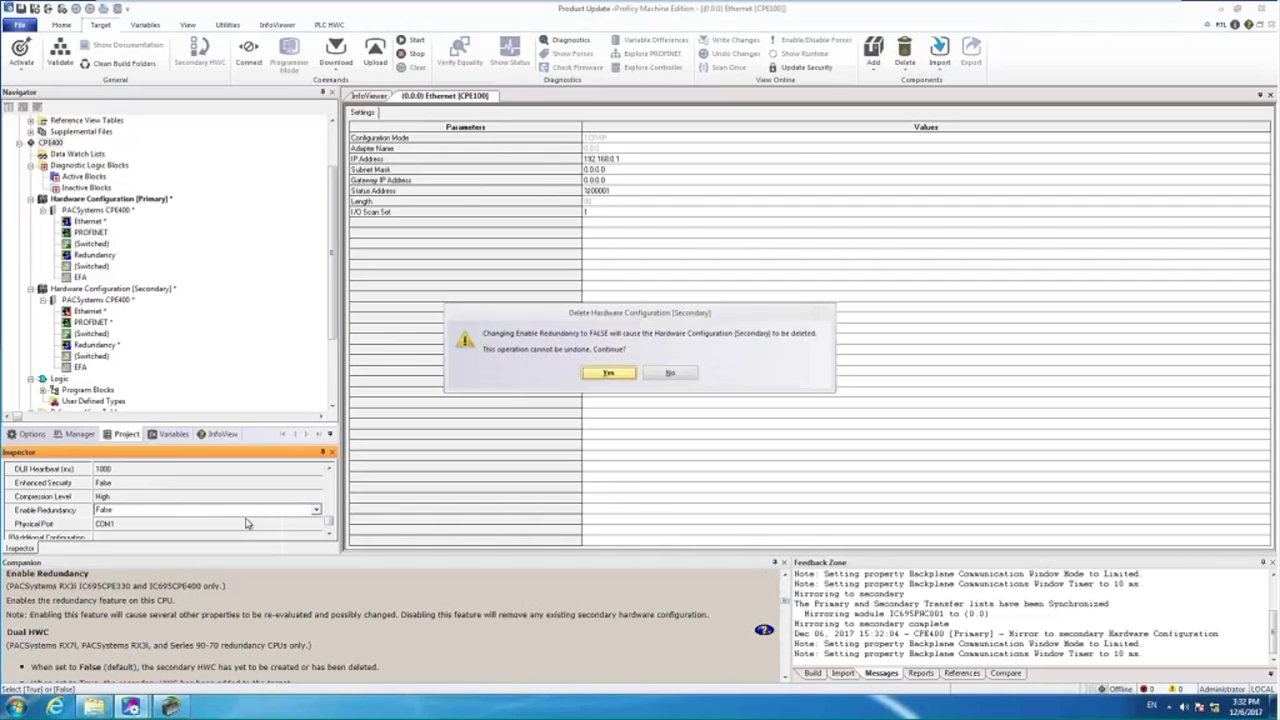
pyautogui.click(616, 377)
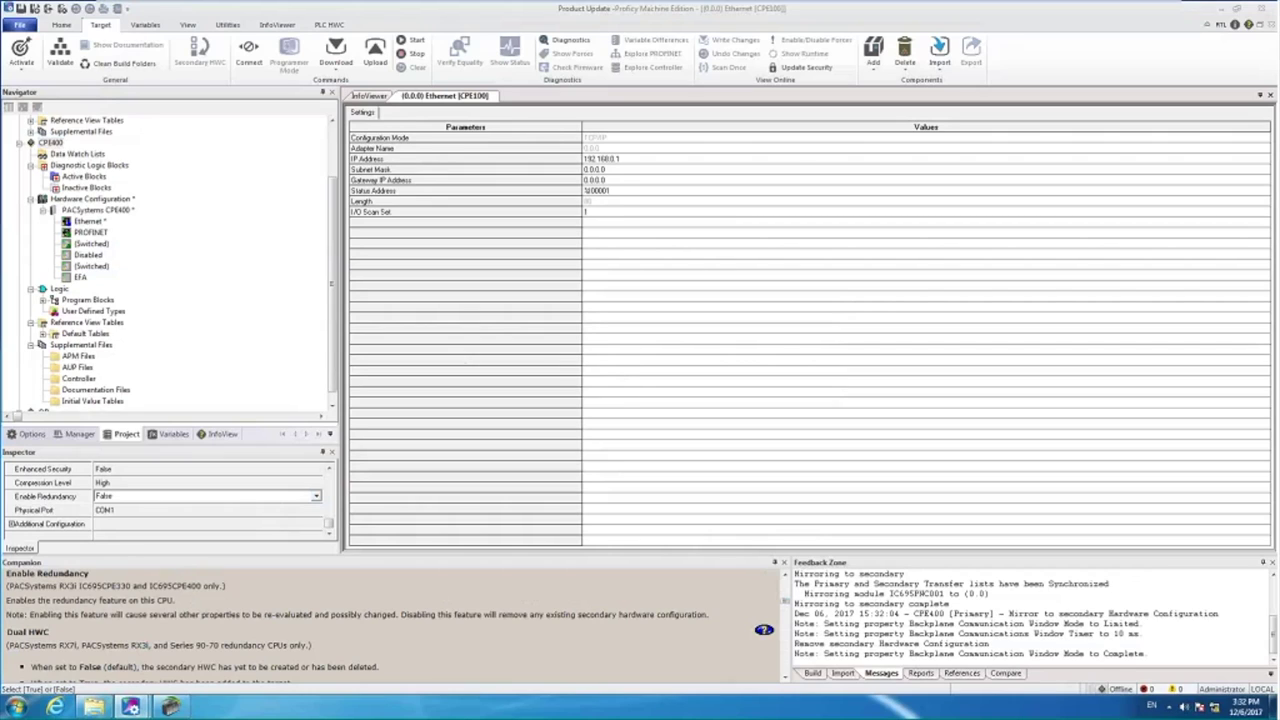
# Browse the PROFINET device catalog for the CPE400's PROFINET controller down to the GE Intelligent Platforms devices, and leave without adding one.
pyautogui.click(100, 232)
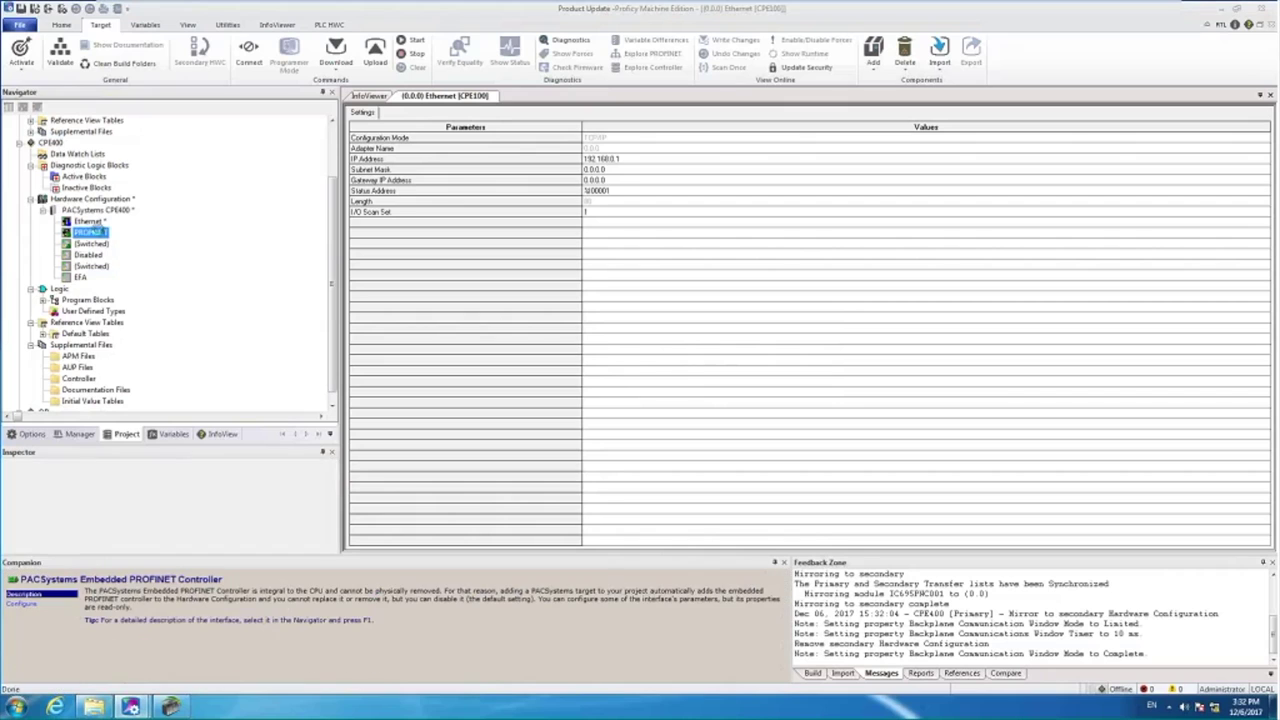
pyautogui.rightClick(100, 233)
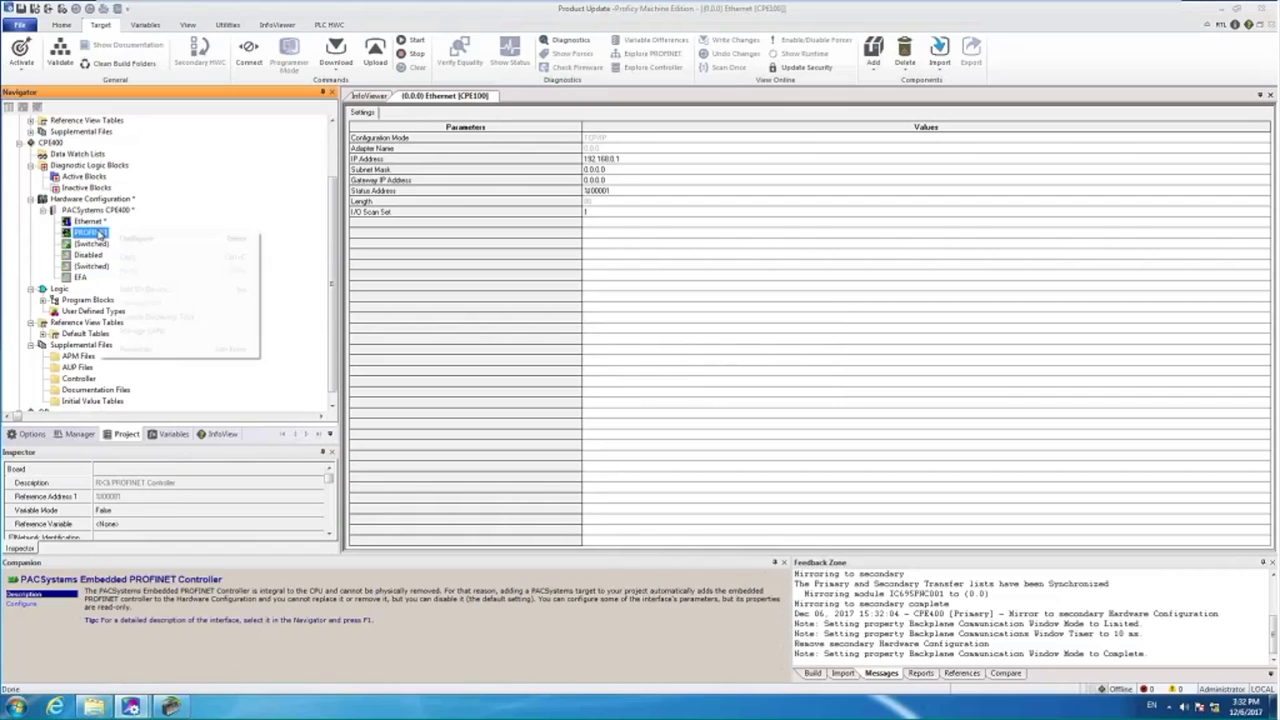
pyautogui.click(158, 290)
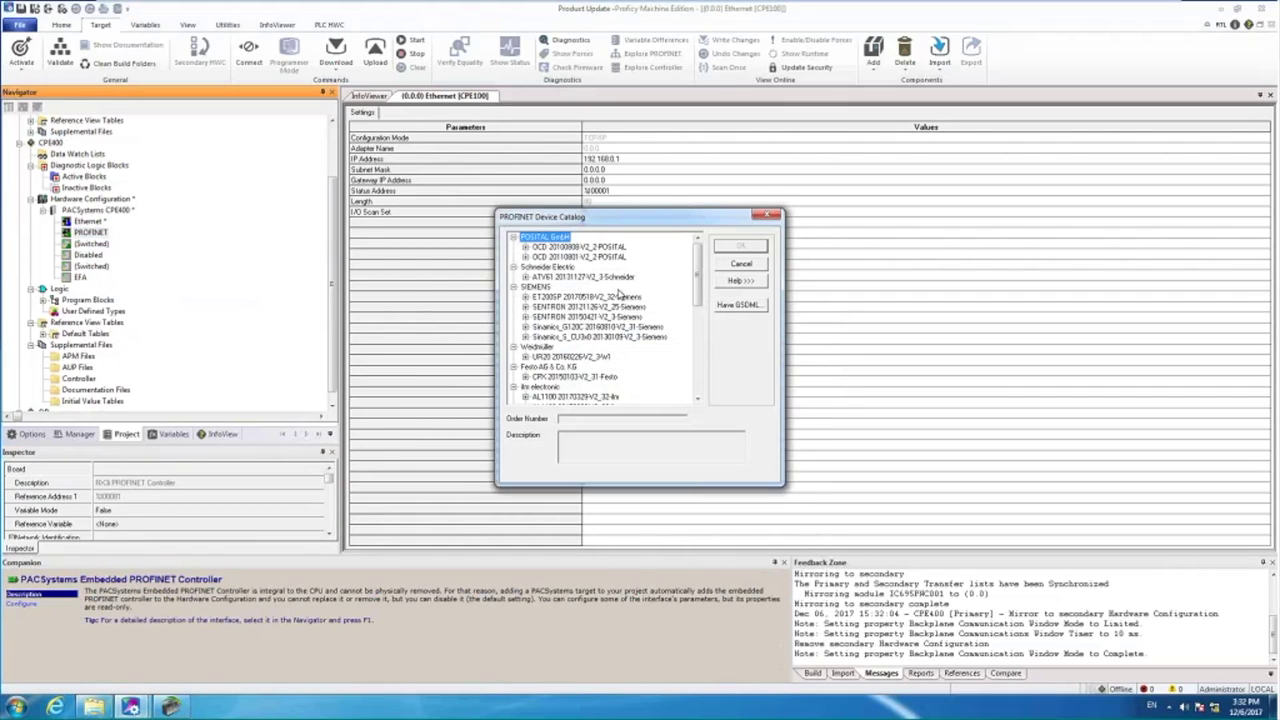
pyautogui.scroll(-3, 700, 298)
pyautogui.moveTo(700, 298)
pyautogui.mouseDown()
pyautogui.moveTo(699, 370)
pyautogui.moveTo(697, 287)
pyautogui.mouseUp()
pyautogui.moveTo(697, 290); pyautogui.dragTo(697, 370)
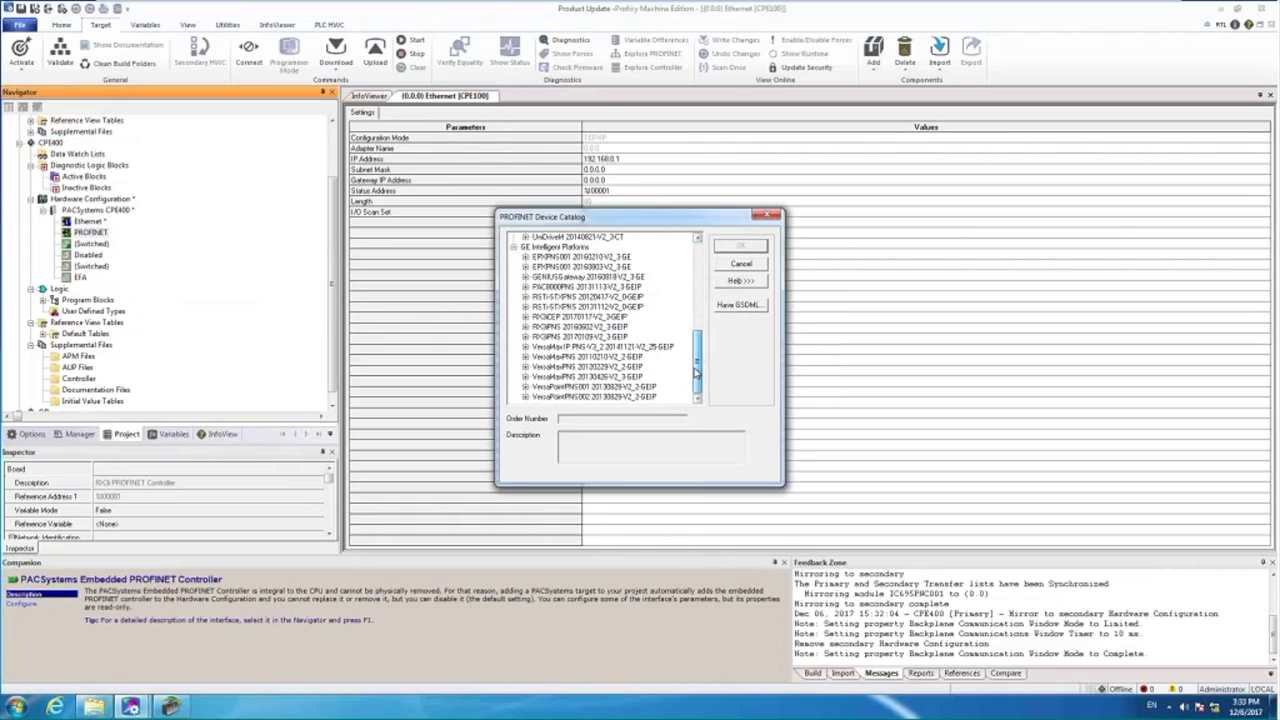
pyautogui.click(741, 264)
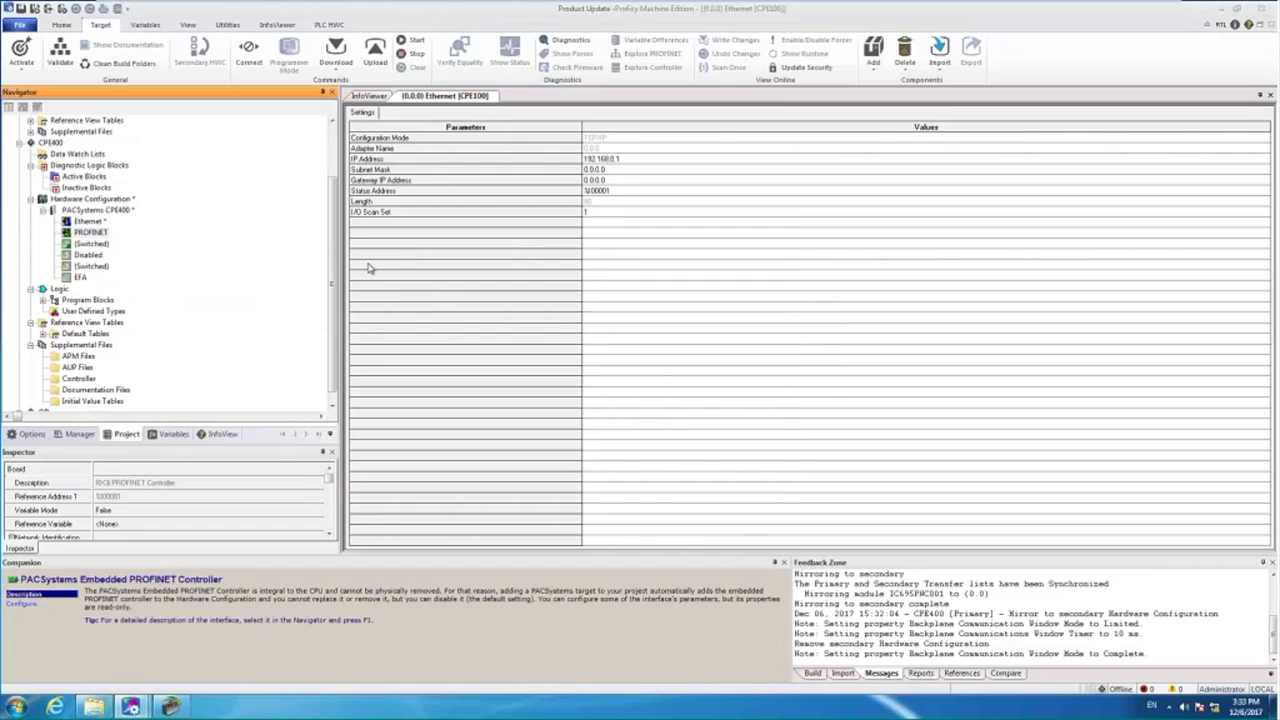
# Collapse the CPE400 and CPE100 targets and expand the QP target in the project tree.
pyautogui.click(20, 144)
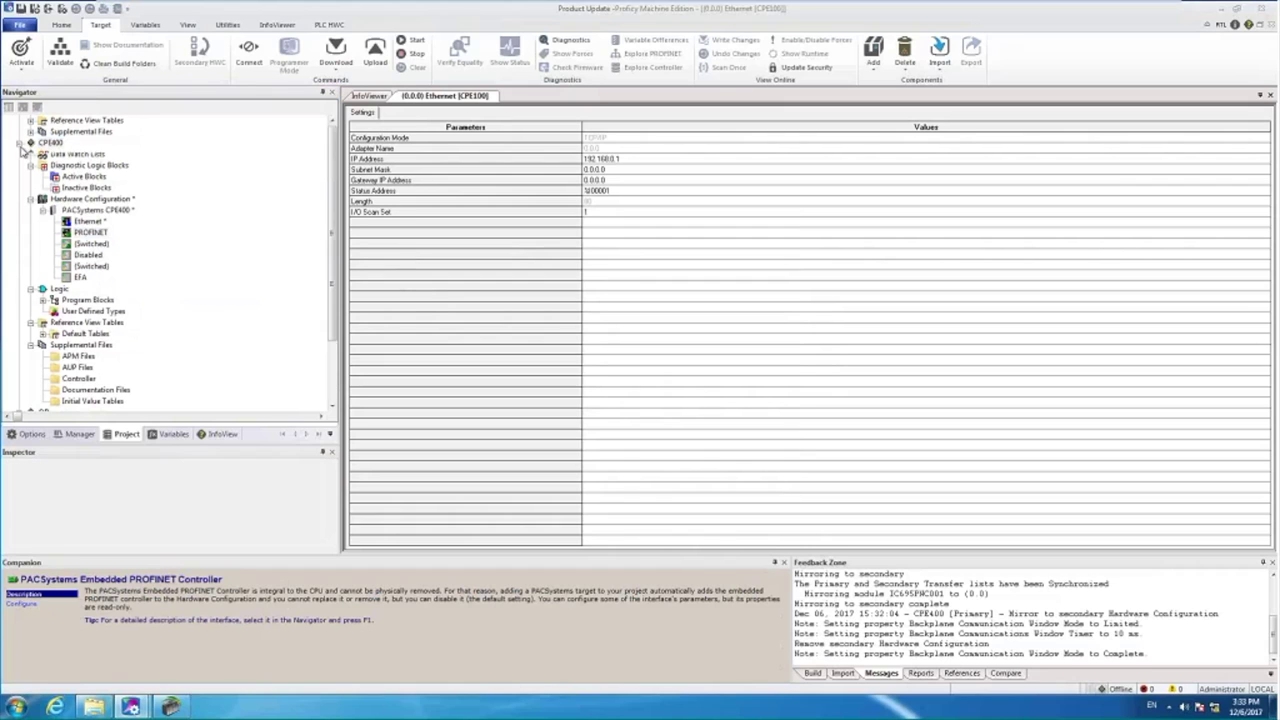
pyautogui.click(20, 131)
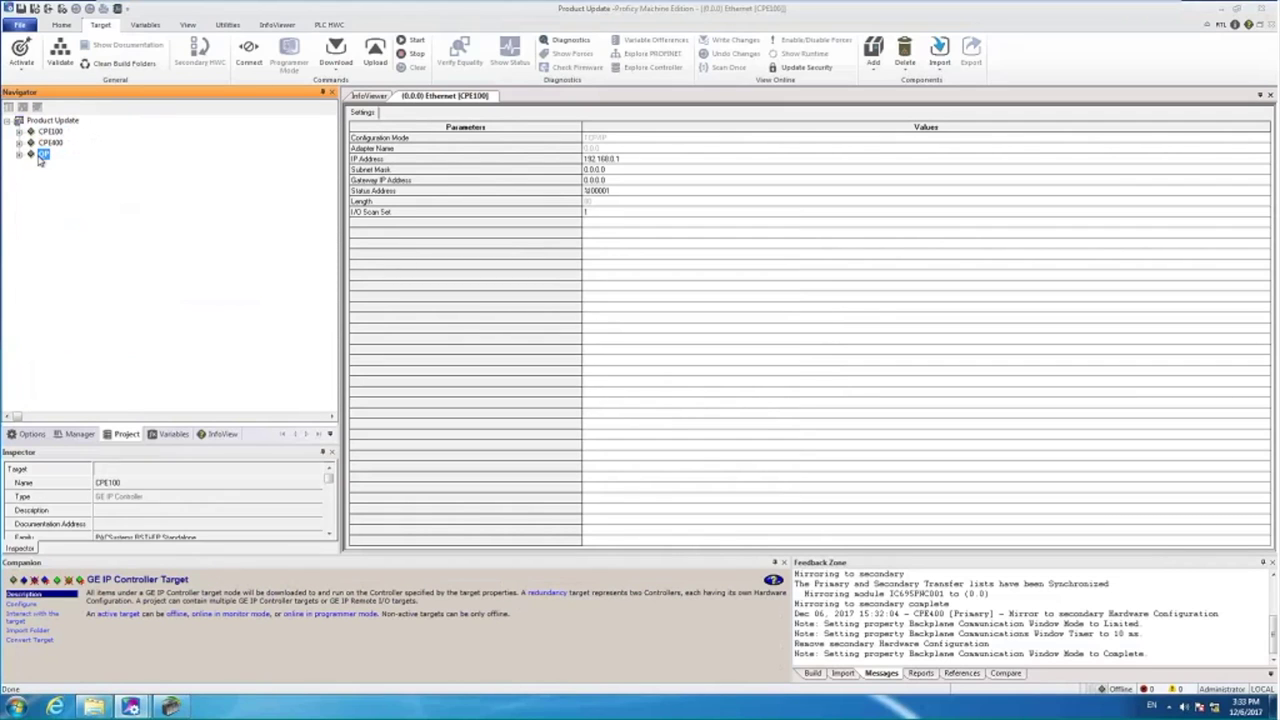
pyautogui.click(16, 154)
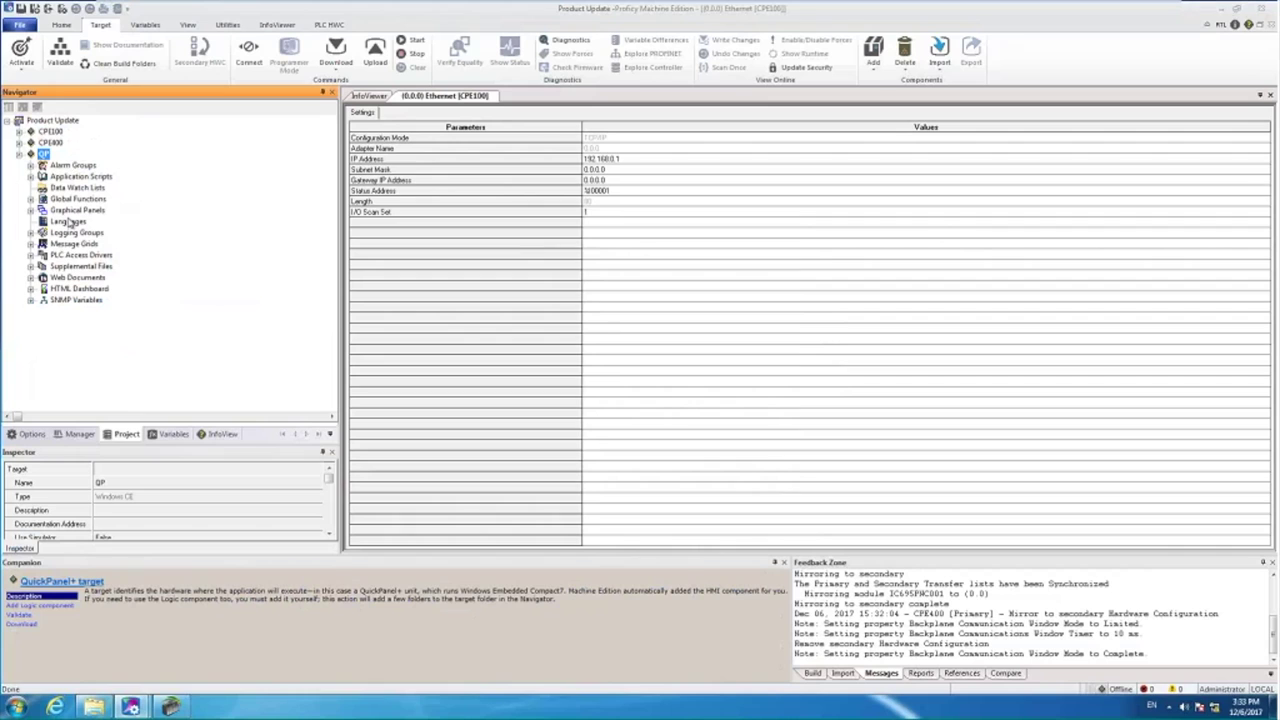
# Open the QP target's HTML Dashboard, accept the Google terms and enlarge the configuration window to show all nine chart slots.
pyautogui.doubleClick(84, 291)
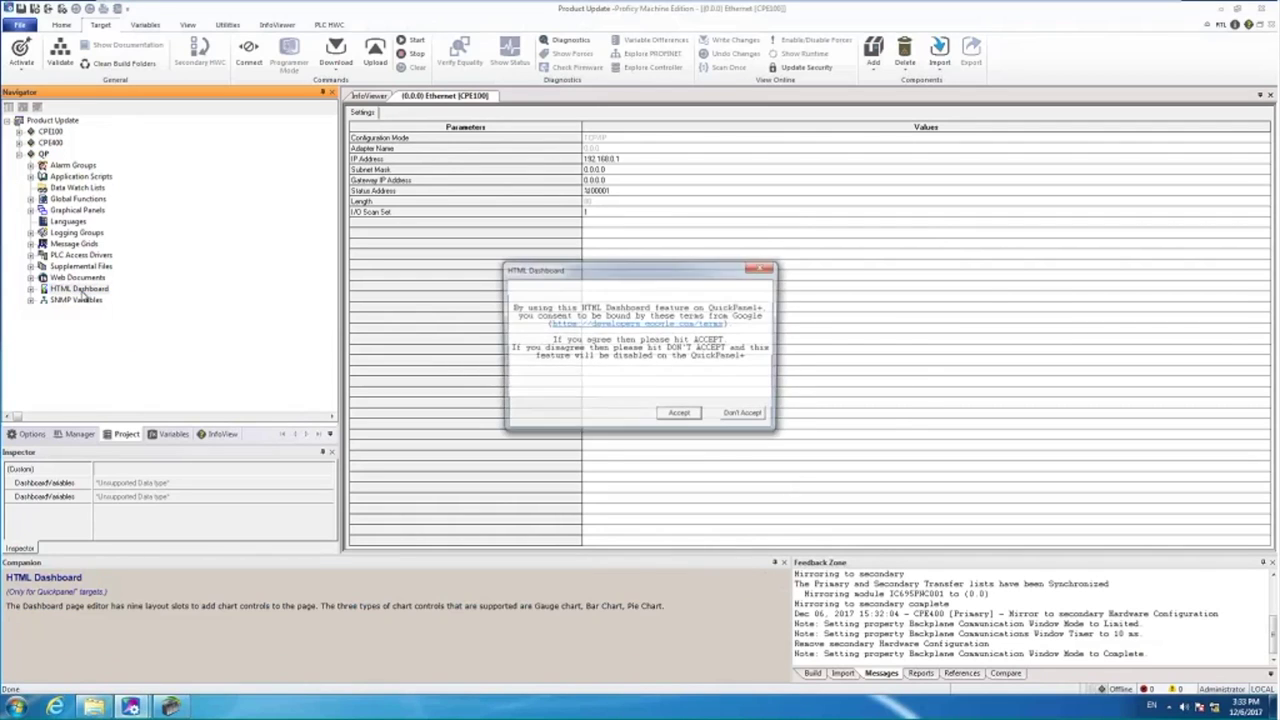
pyautogui.click(672, 421)
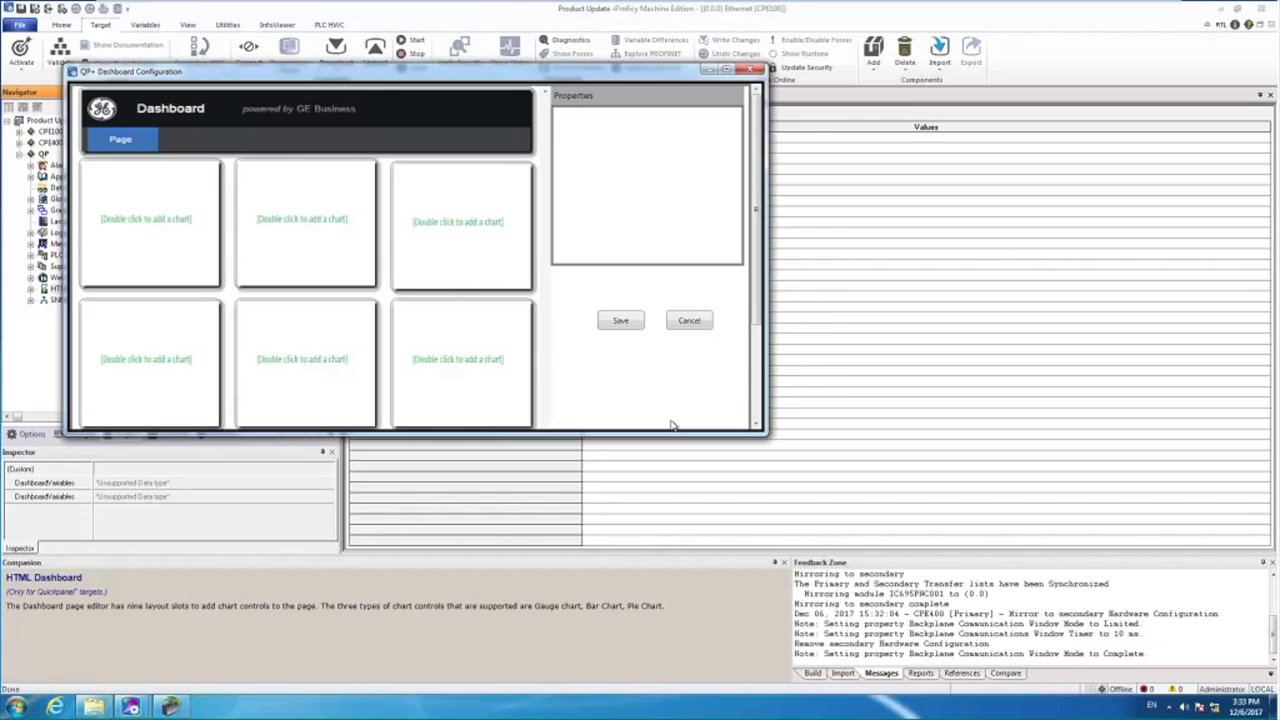
pyautogui.moveTo(662, 436); pyautogui.dragTo(655, 606)
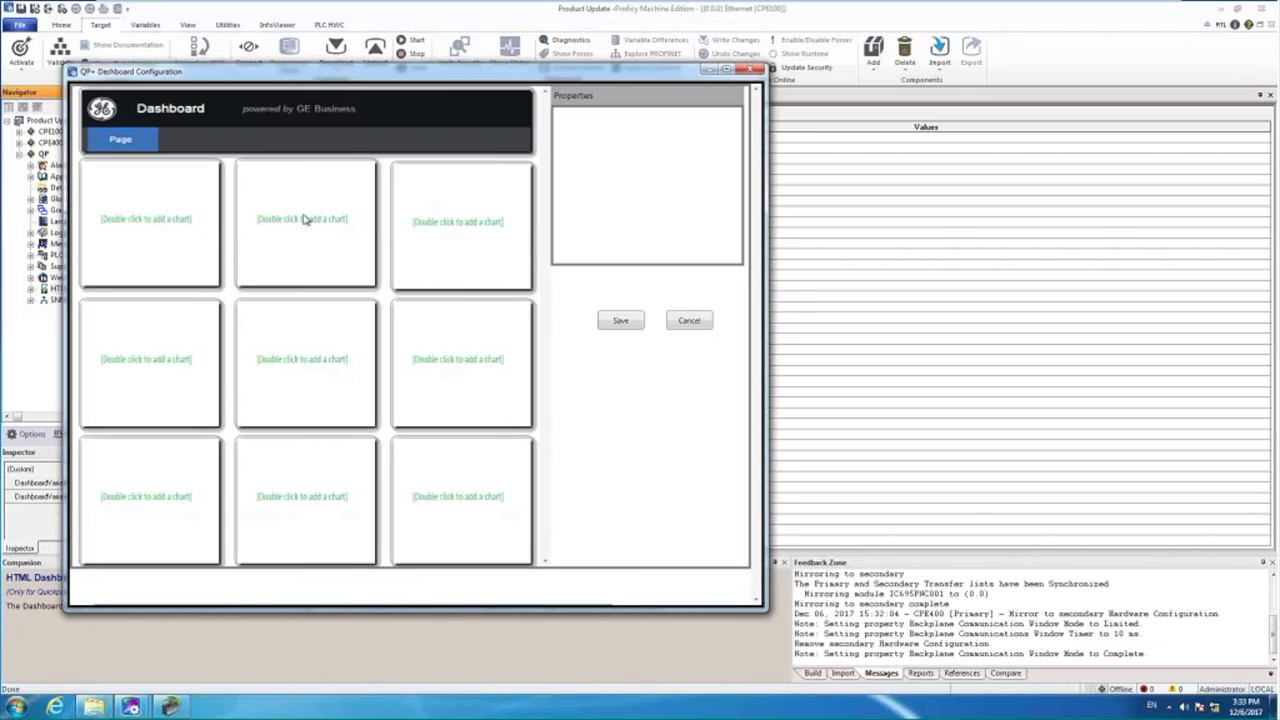
# Try a gauge in the first dashboard slot and a bar chart in the second, and discard the dashboard changes.
pyautogui.doubleClick(189, 214)
pyautogui.doubleClick(124, 232)
pyautogui.doubleClick(302, 220)
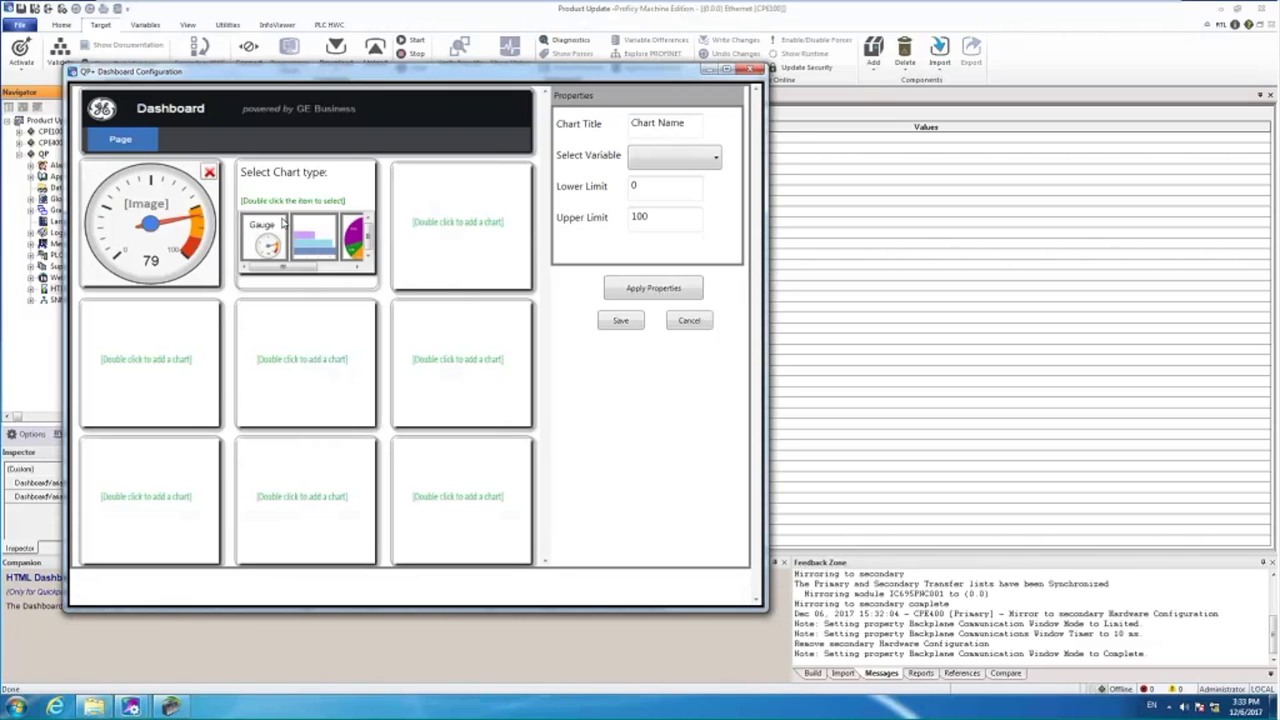
pyautogui.doubleClick(320, 235)
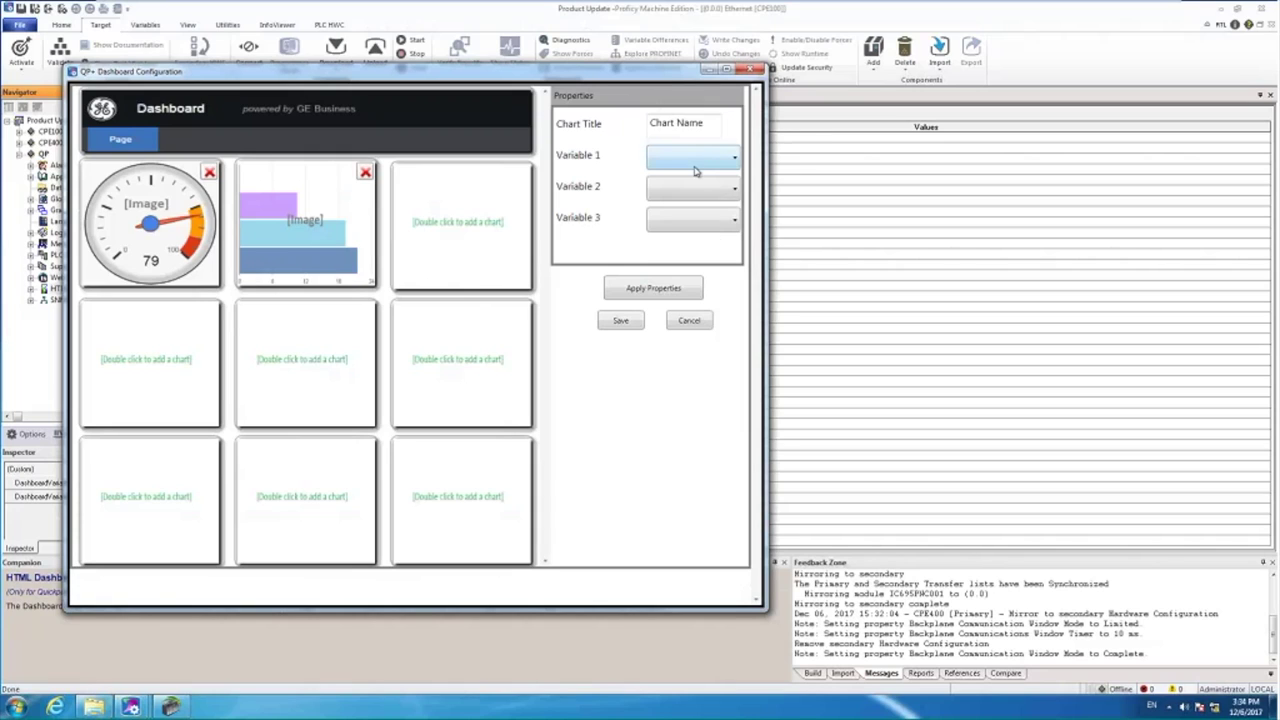
pyautogui.click(688, 321)
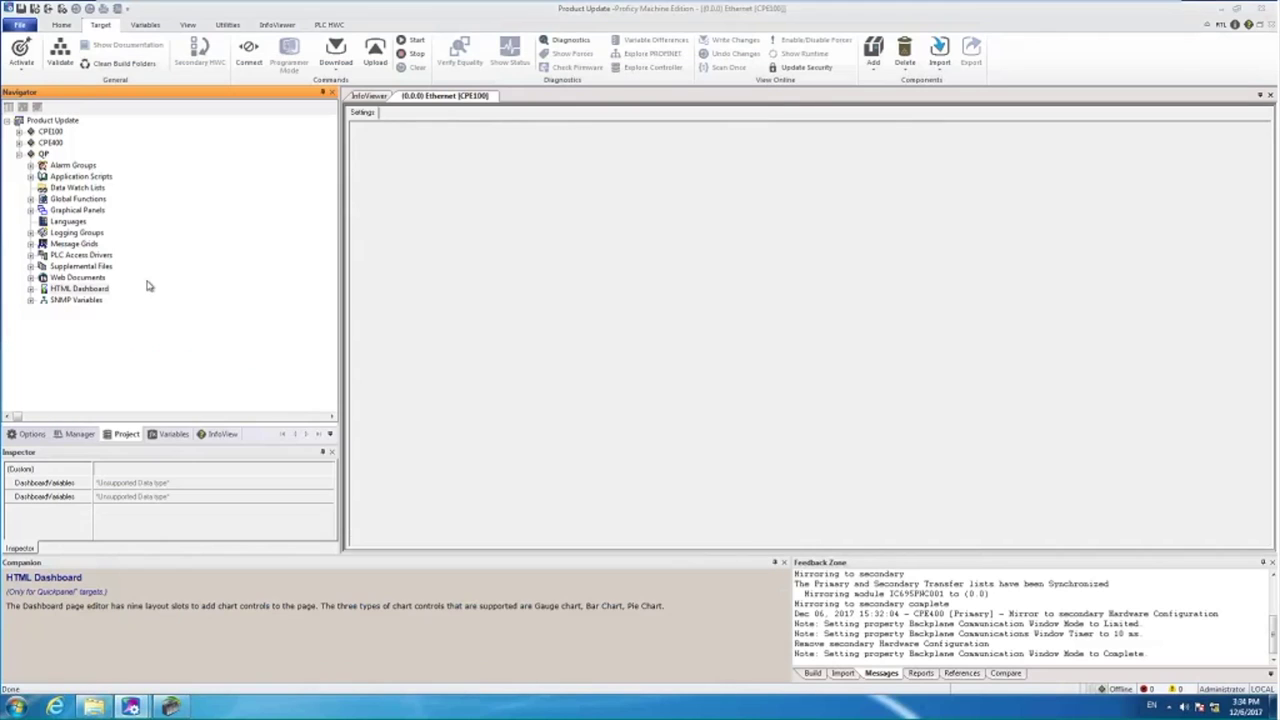
# Add a gauge linked to the MyDInt1 variable in the first slot of the HTML Dashboard and save the dashboard.
pyautogui.click(96, 288)
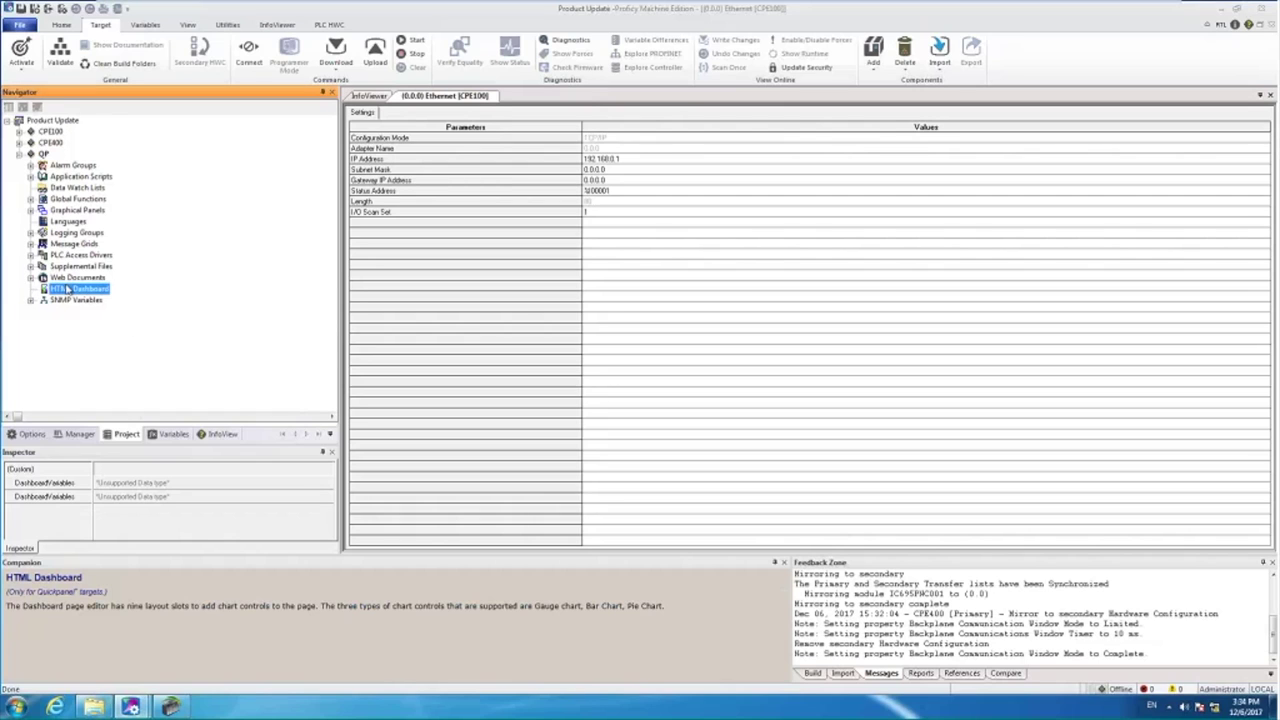
pyautogui.doubleClick(74, 290)
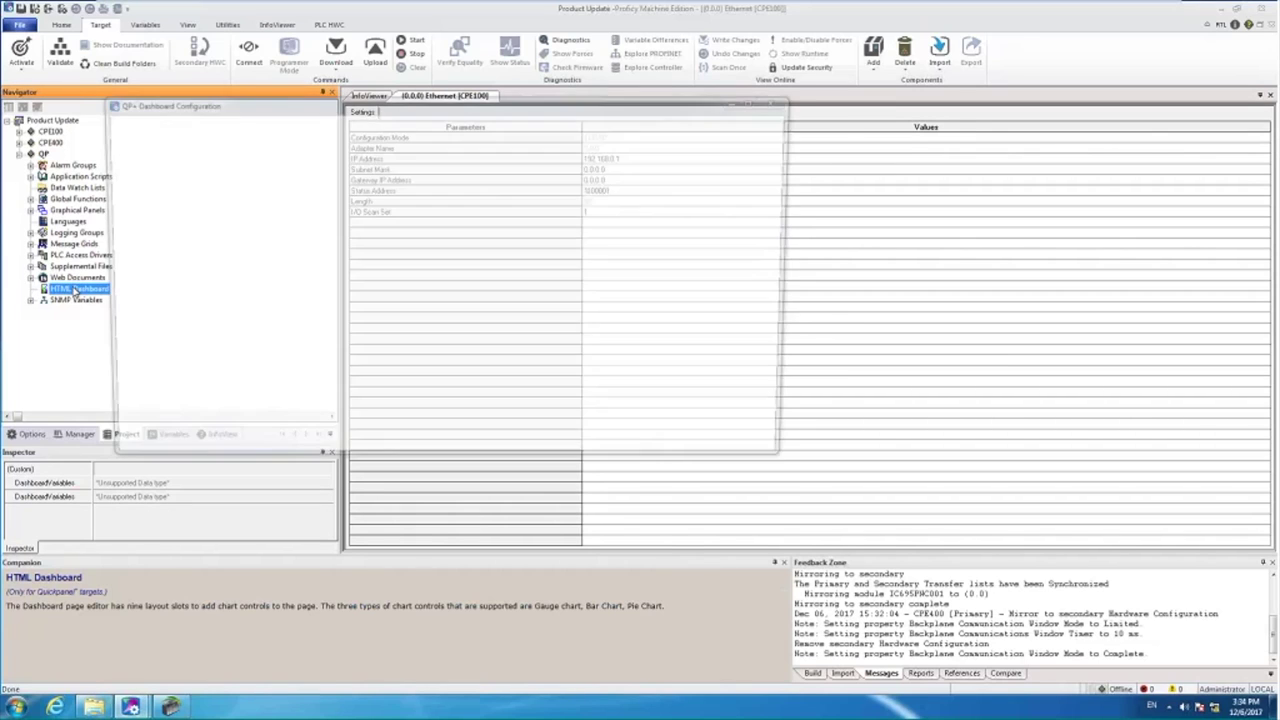
pyautogui.doubleClick(220, 249)
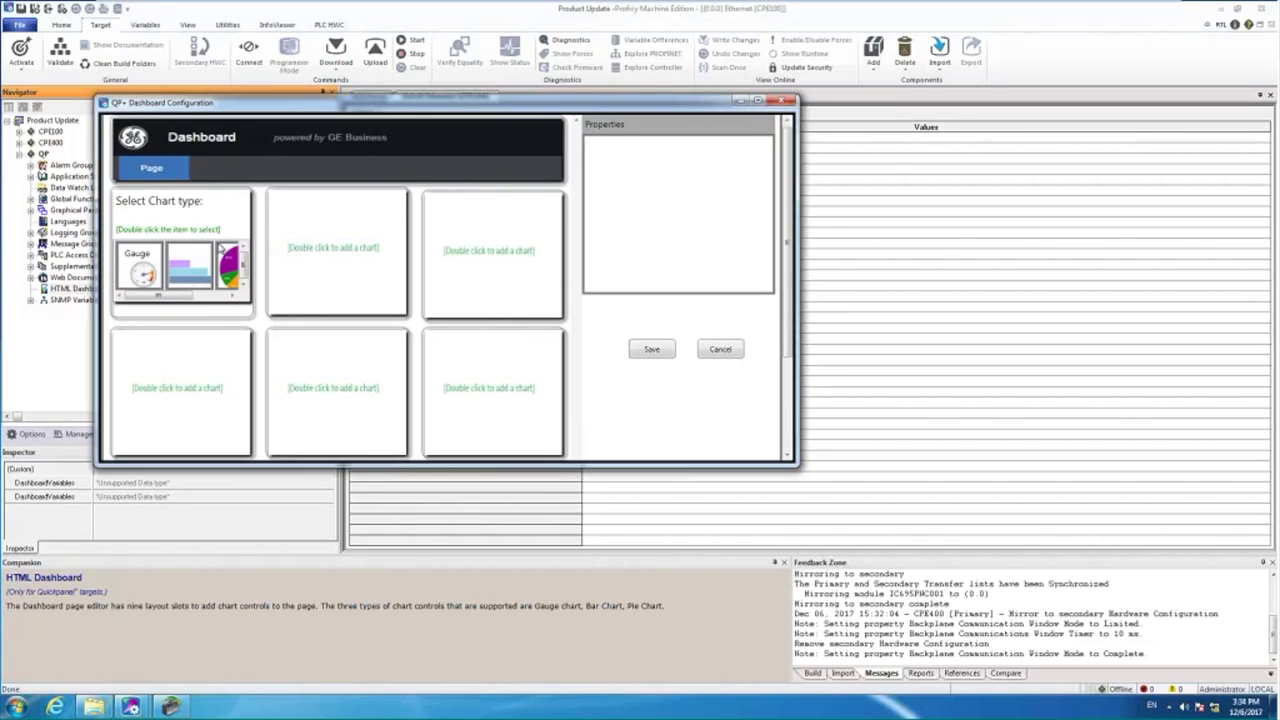
pyautogui.doubleClick(142, 258)
pyautogui.click(744, 184)
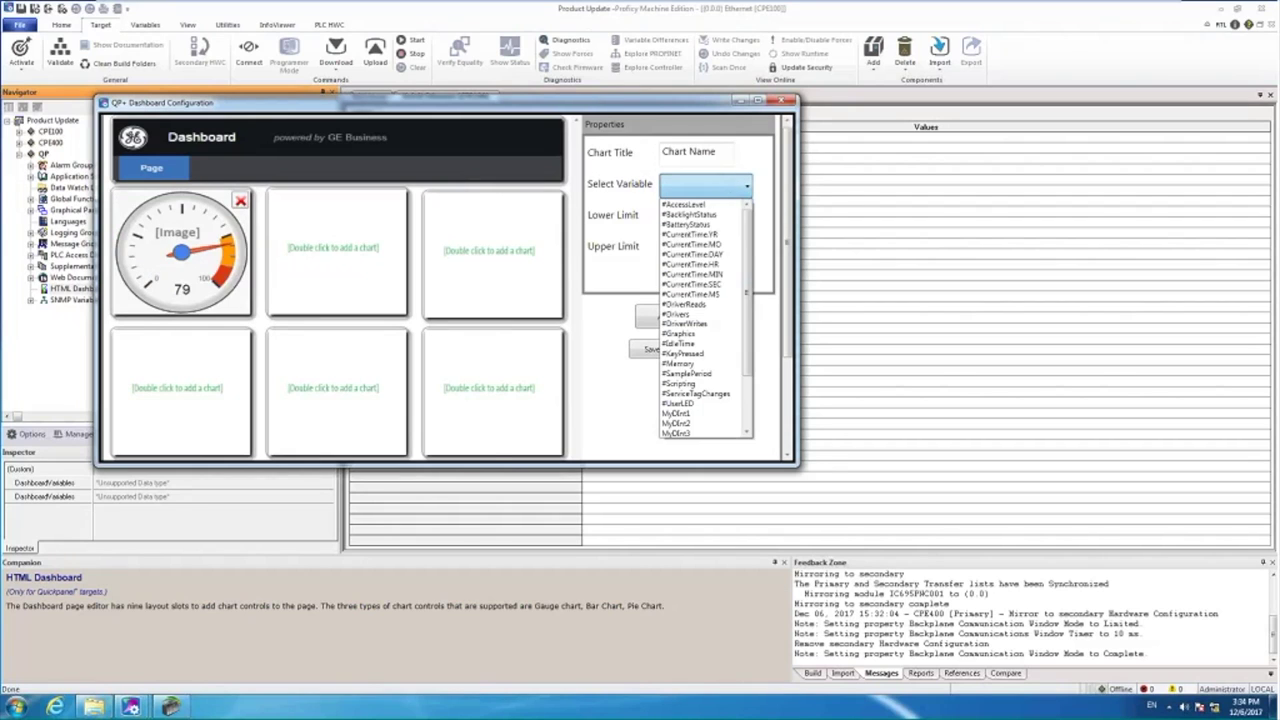
pyautogui.scroll(-3, 746, 274)
pyautogui.click(679, 348)
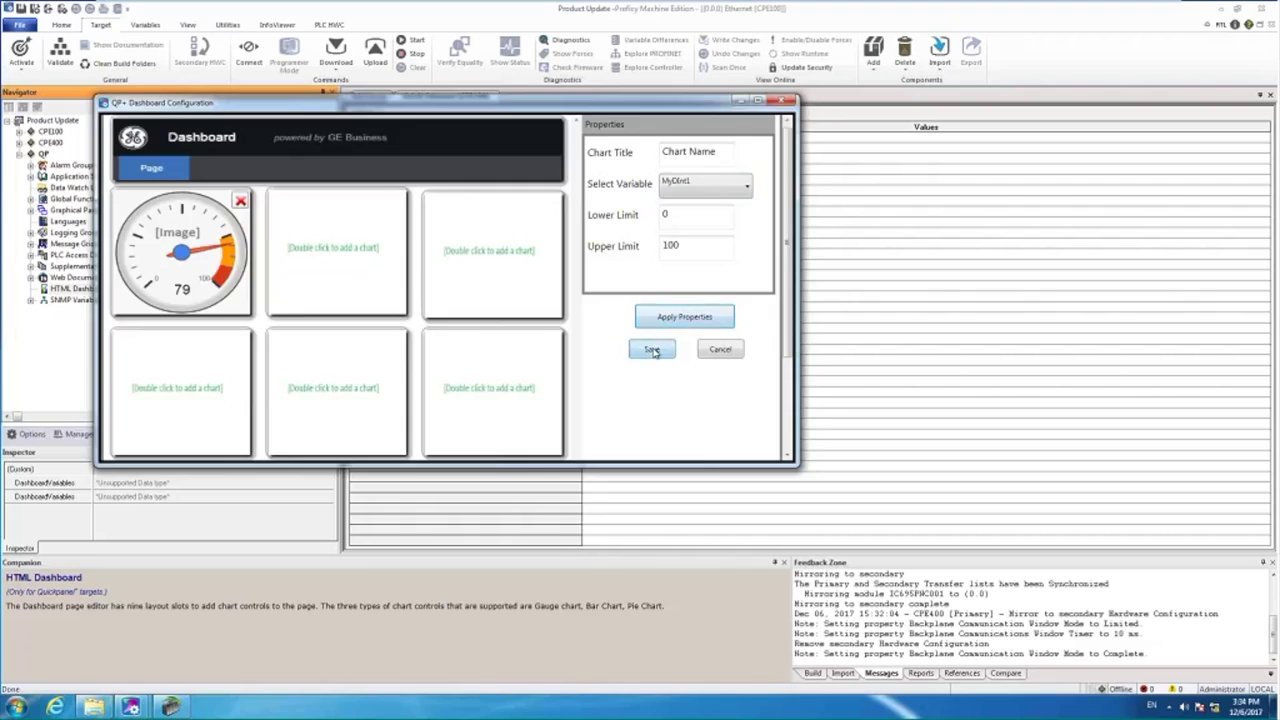
pyautogui.click(652, 349)
pyautogui.click(88, 245)
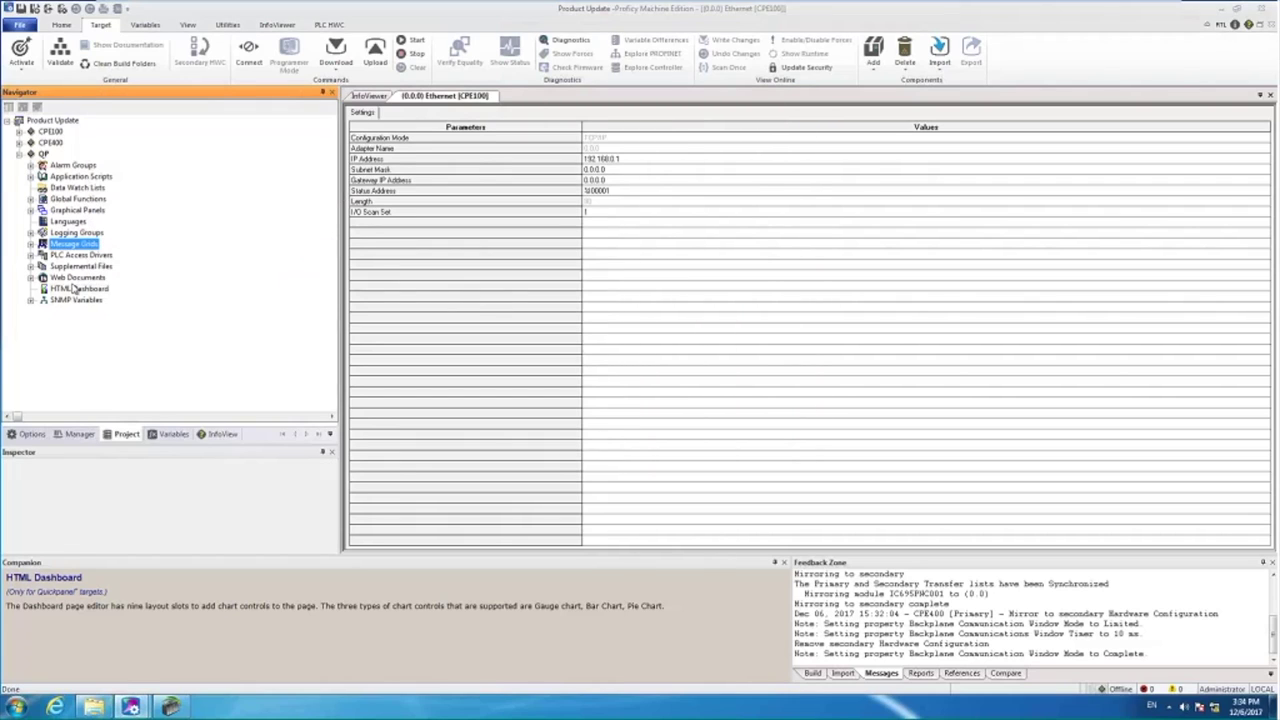
pyautogui.click(72, 289)
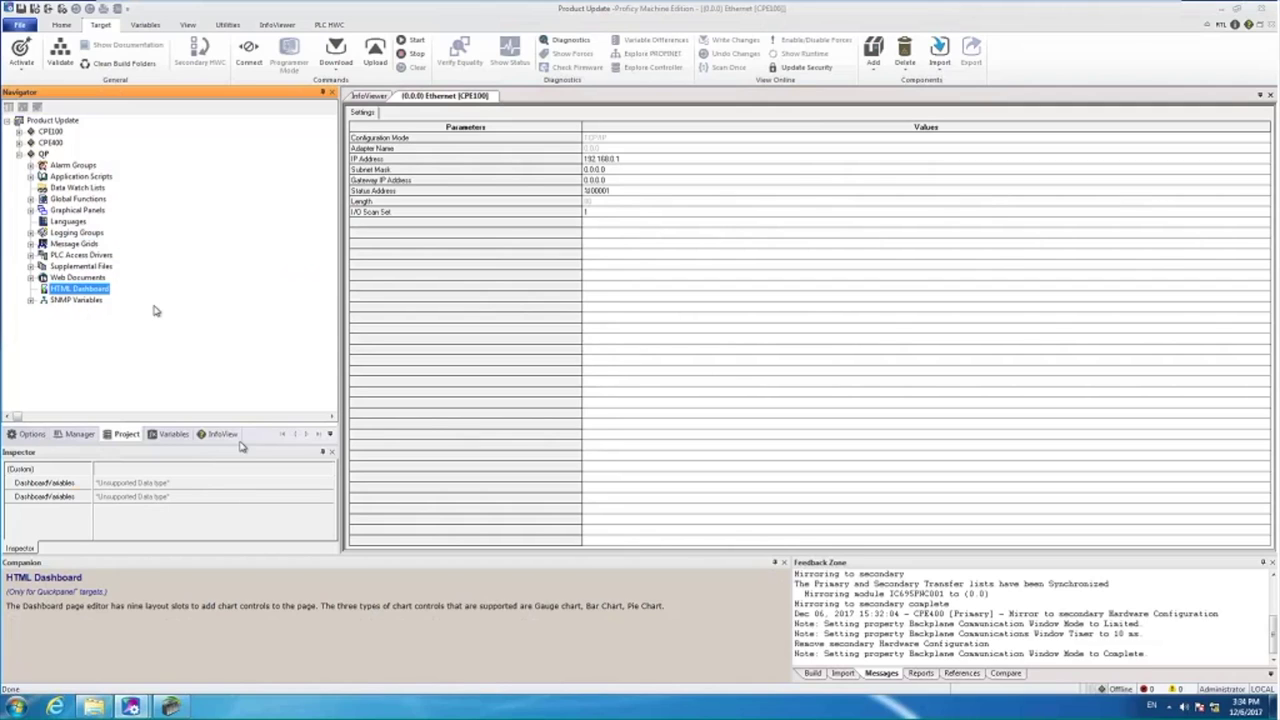
# View the SNMP Variables selection of the QP target and leave it without applying changes.
pyautogui.click(55, 302)
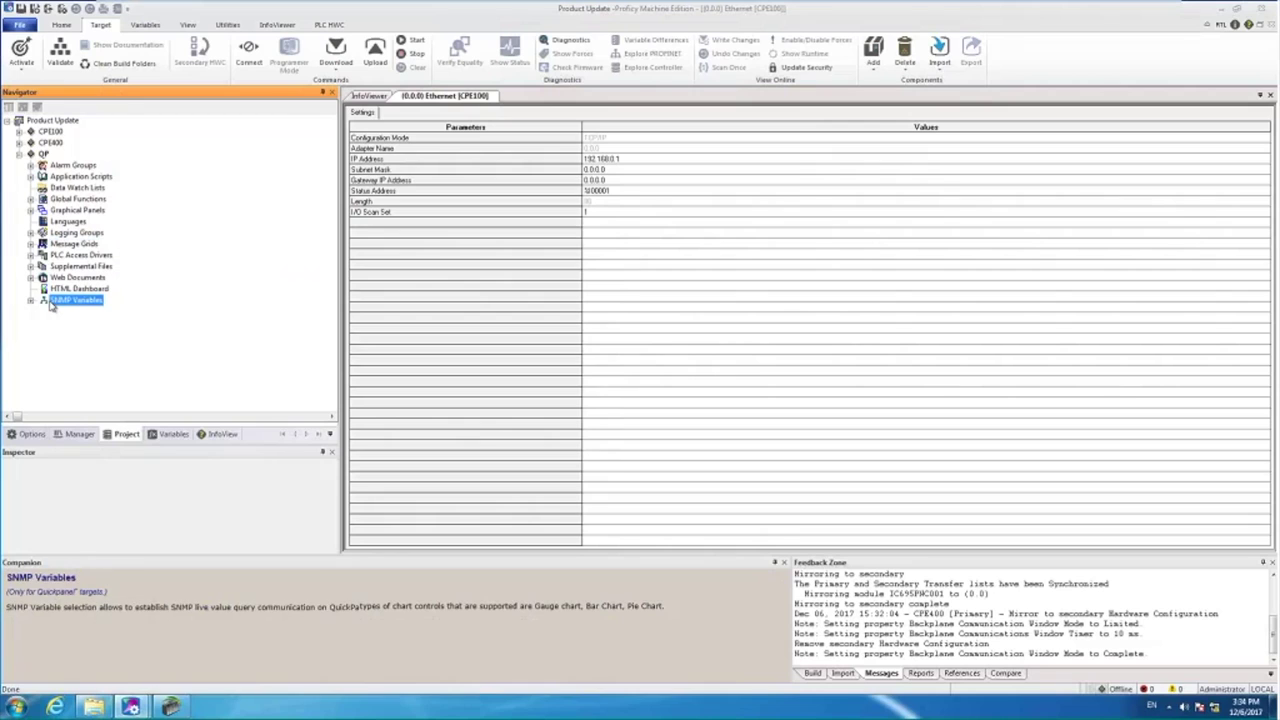
pyautogui.doubleClick(62, 301)
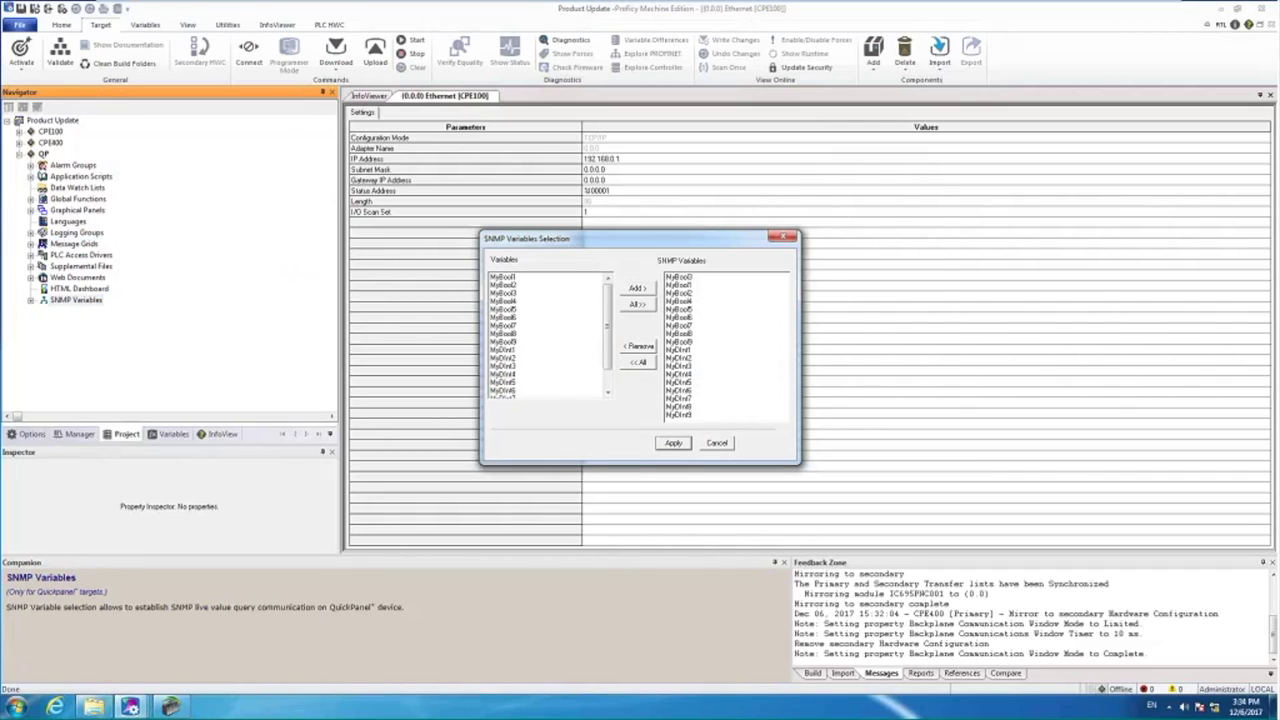
pyautogui.click(717, 444)
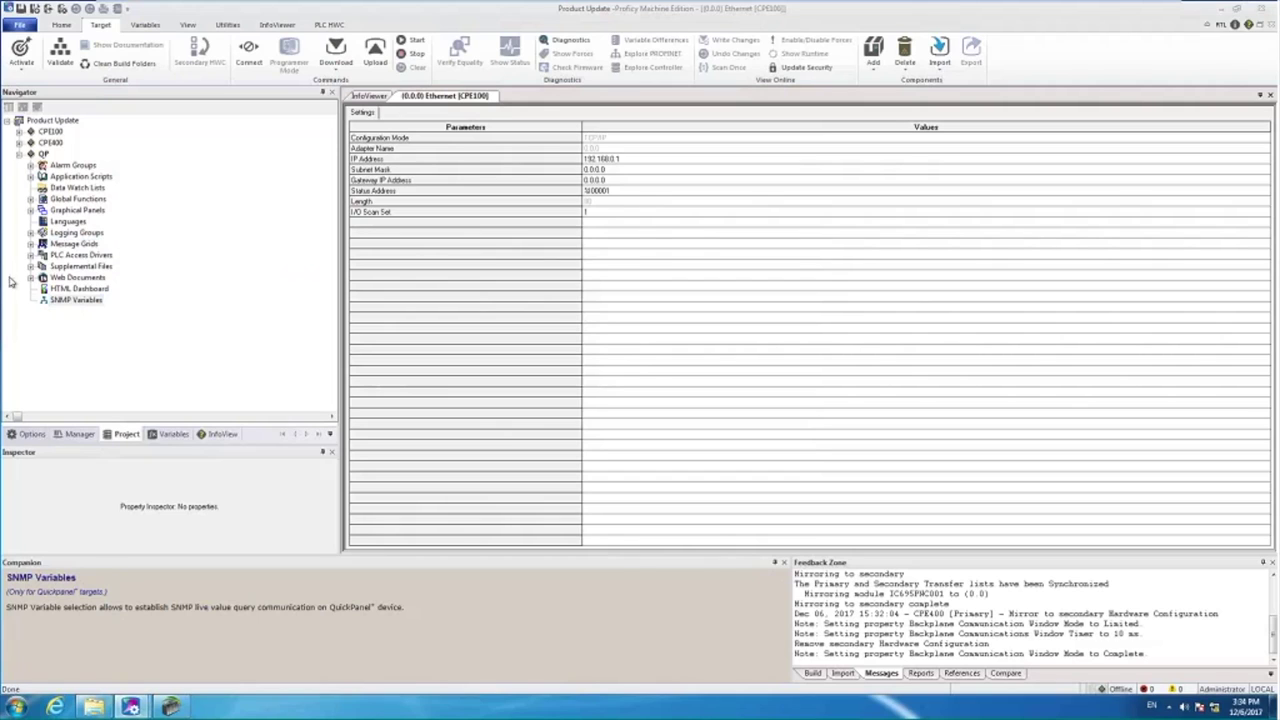
# Create a web document with the default name under the QP target's Web Documents and check its Web Document Files folder.
pyautogui.click(76, 279)
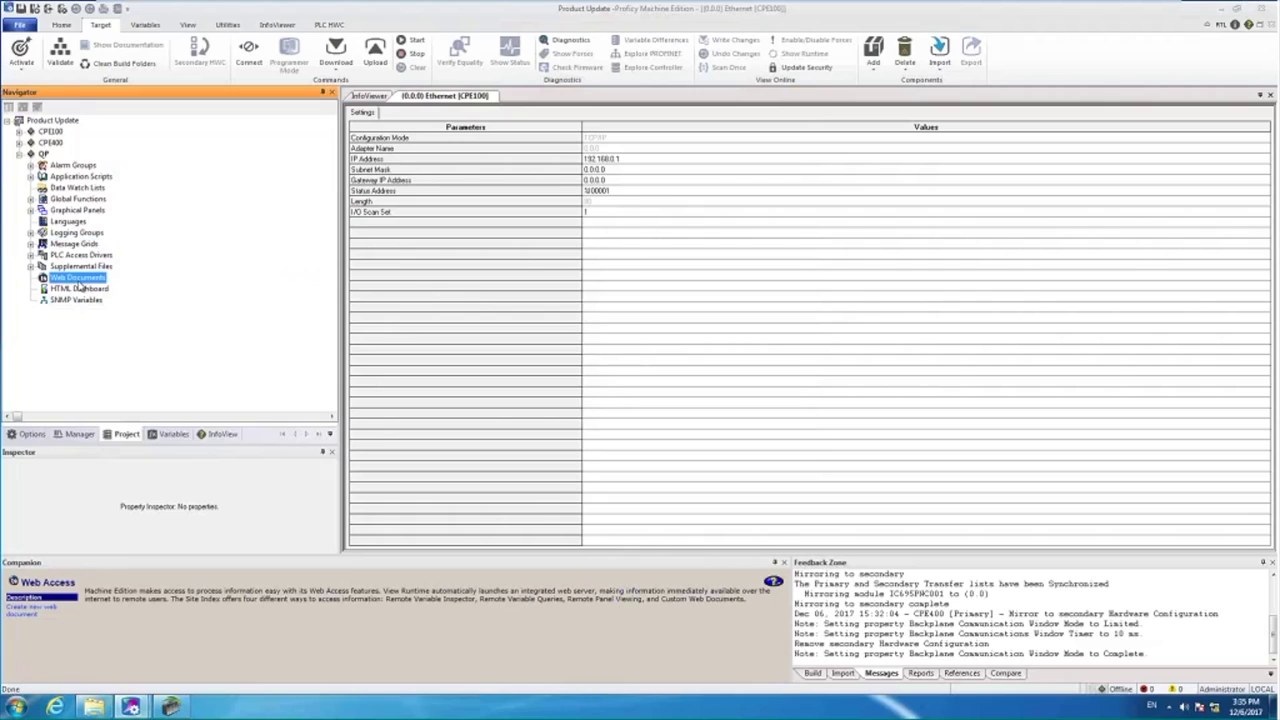
pyautogui.rightClick(80, 284)
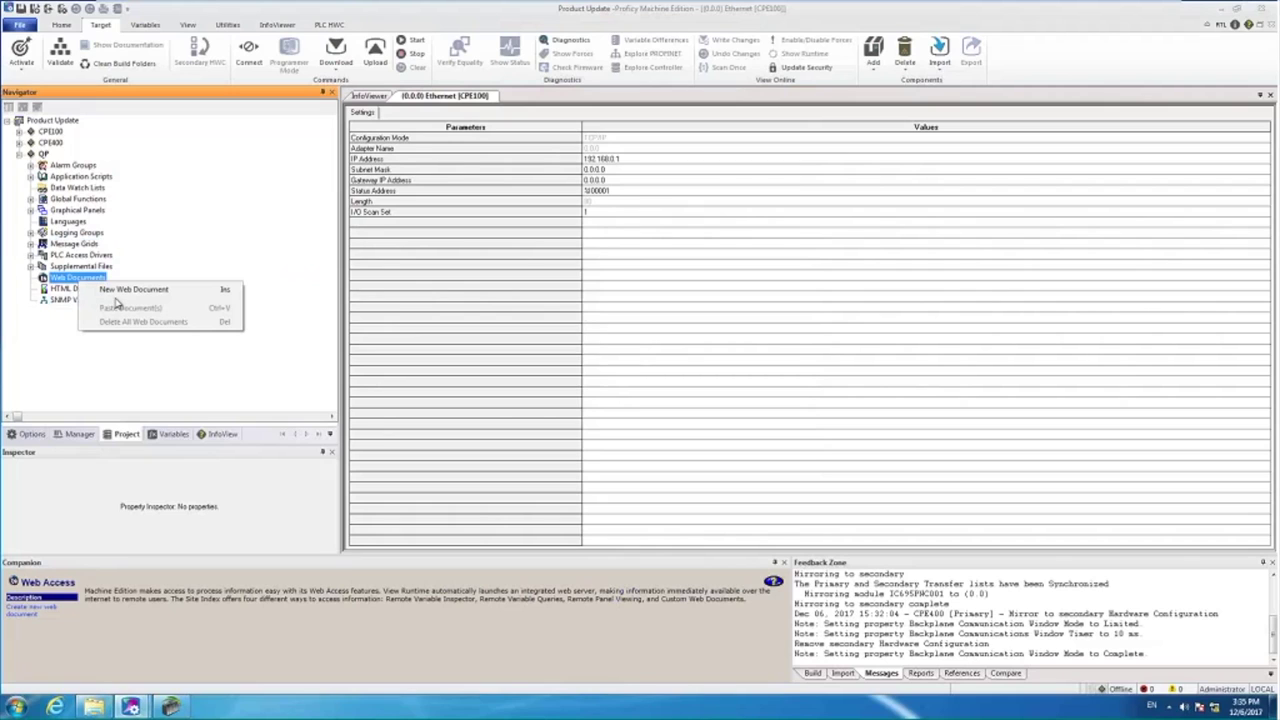
pyautogui.click(115, 291)
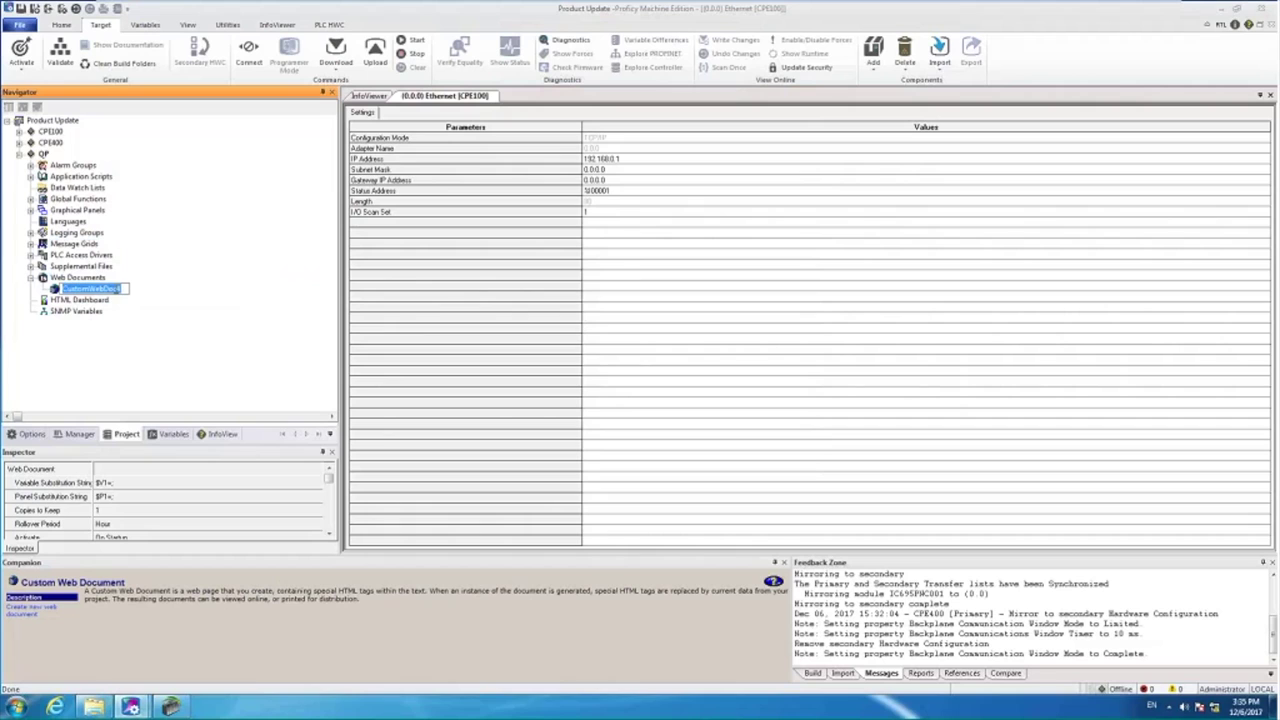
pyautogui.press('Return')
pyautogui.doubleClick(92, 289)
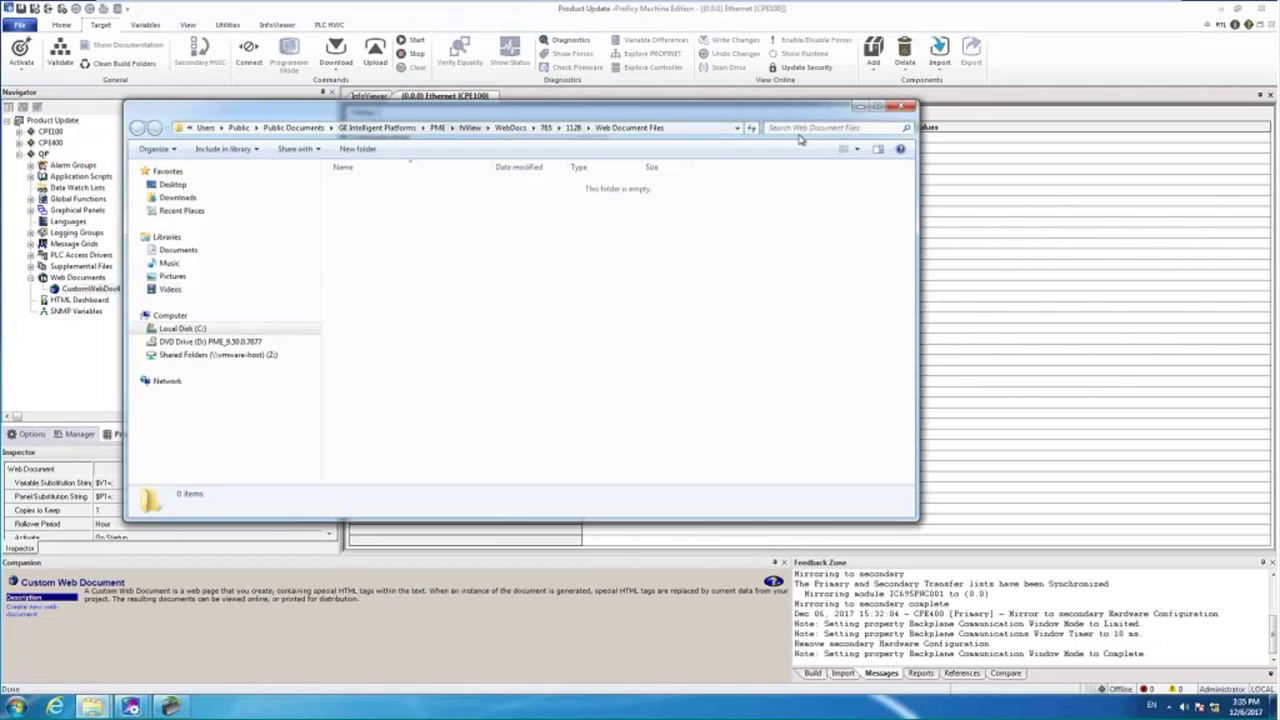
pyautogui.click(905, 107)
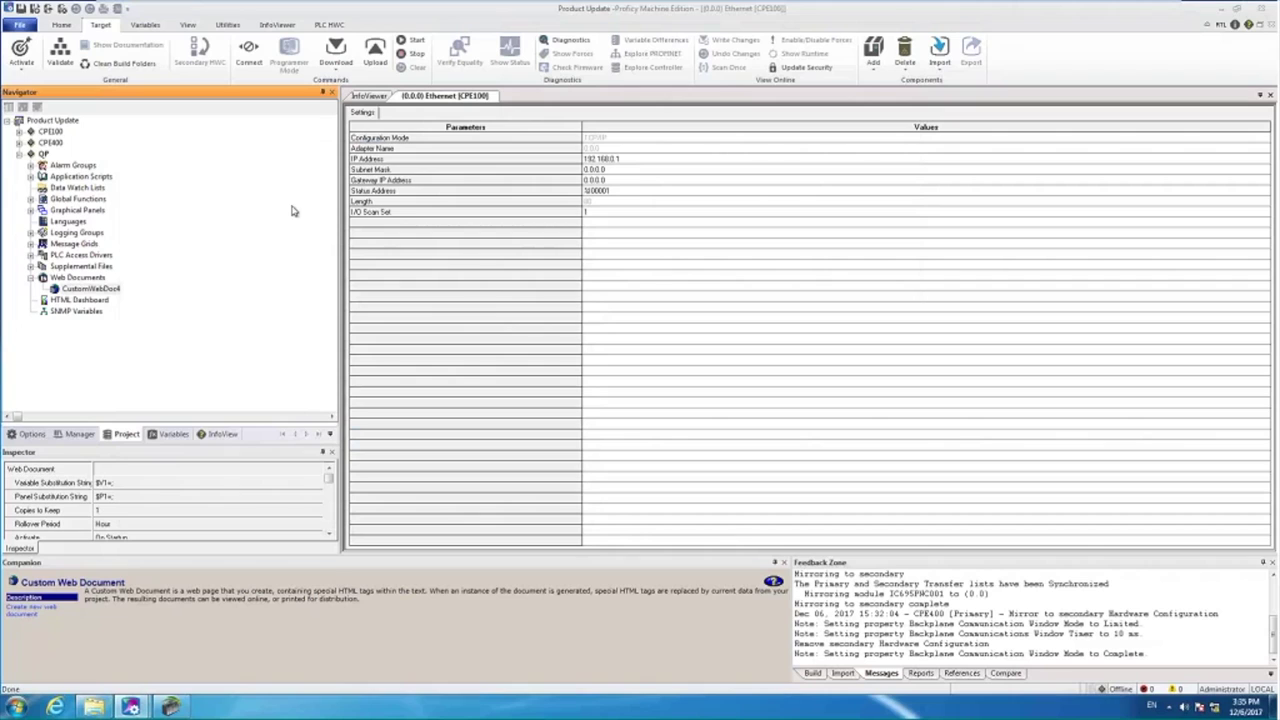
# Read the Custom Web Documents help, highlight the variable substitution string format and open the web document's Variable Substitution String property.
pyautogui.click(93, 289)
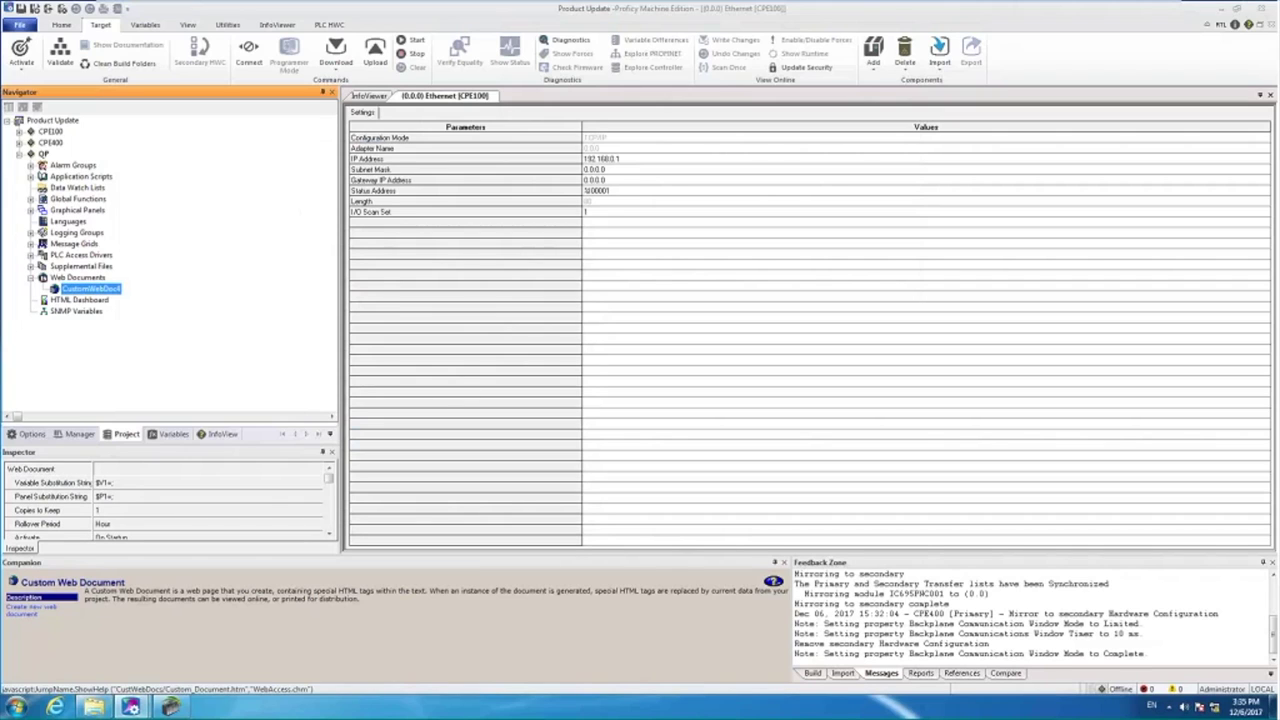
pyautogui.click(774, 583)
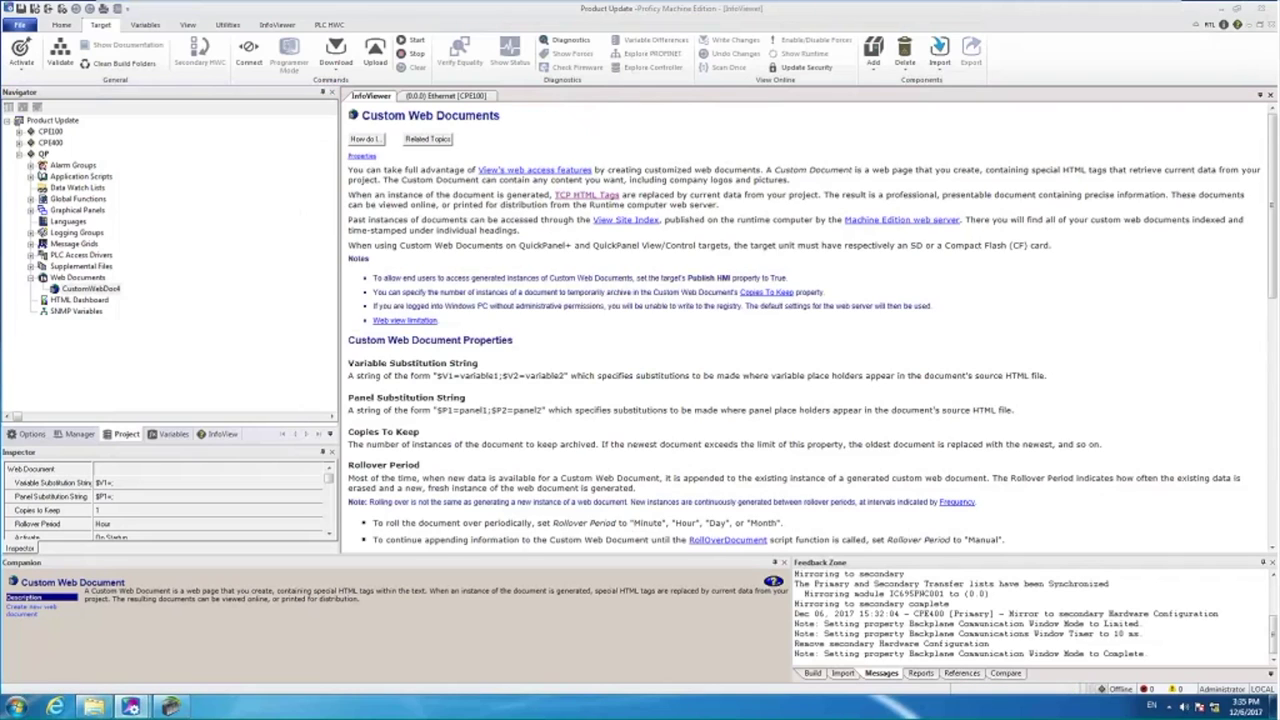
pyautogui.moveTo(437, 376); pyautogui.dragTo(552, 371)
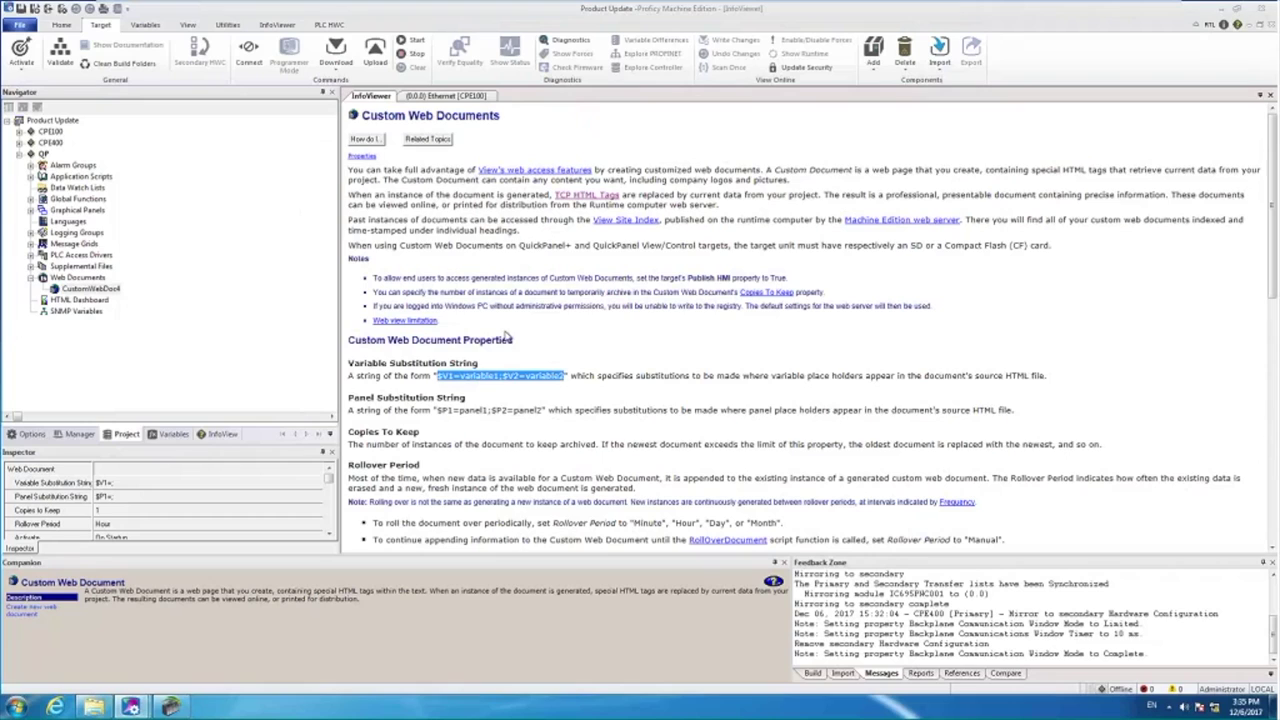
pyautogui.click(123, 483)
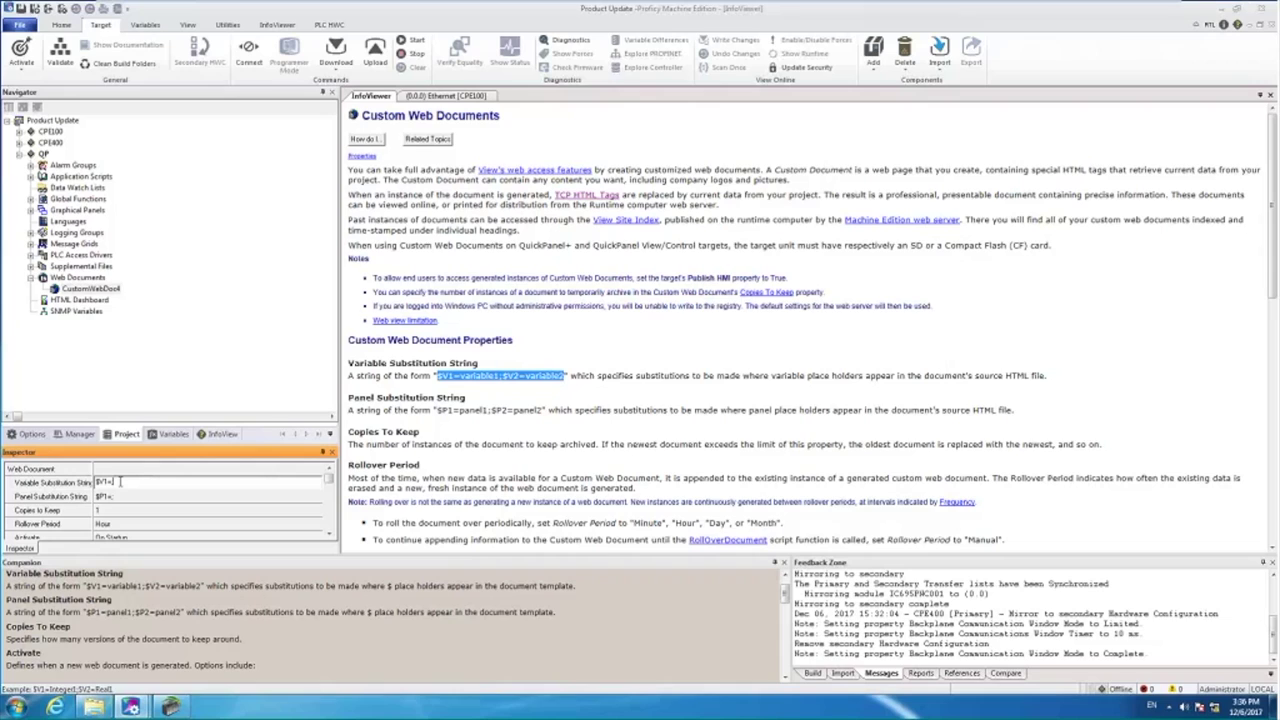
pyautogui.moveTo(283, 7)
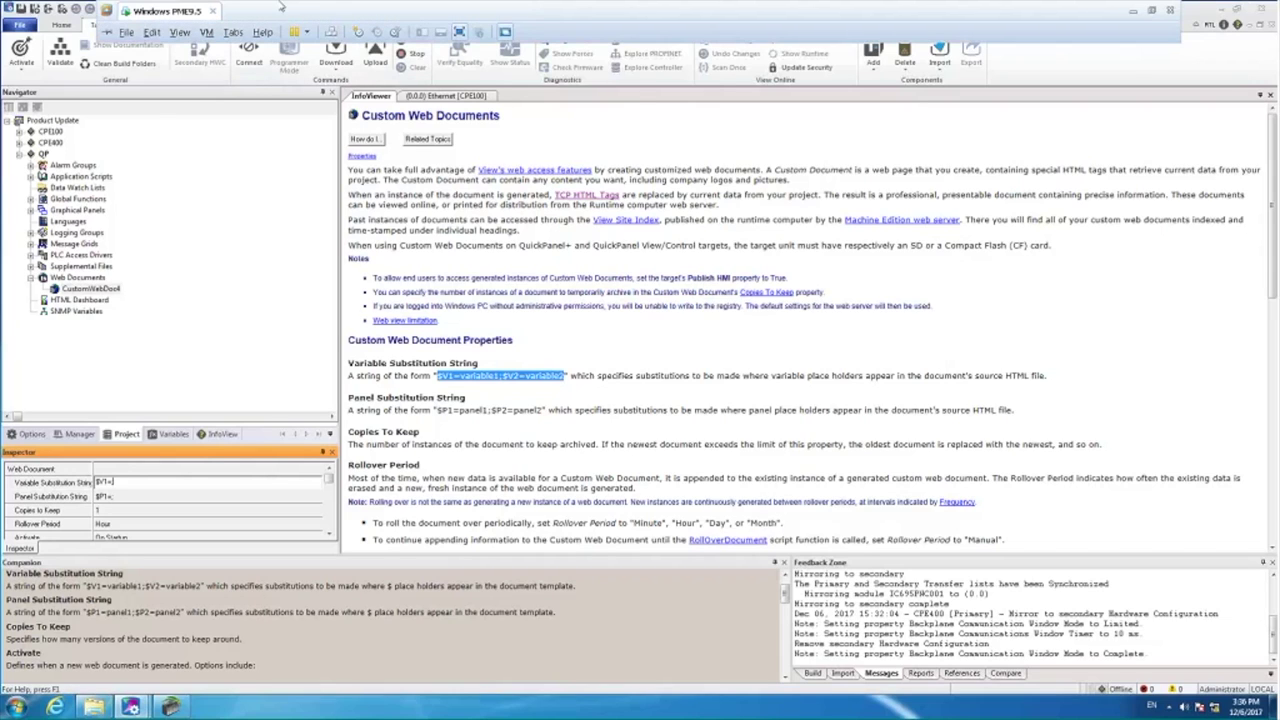